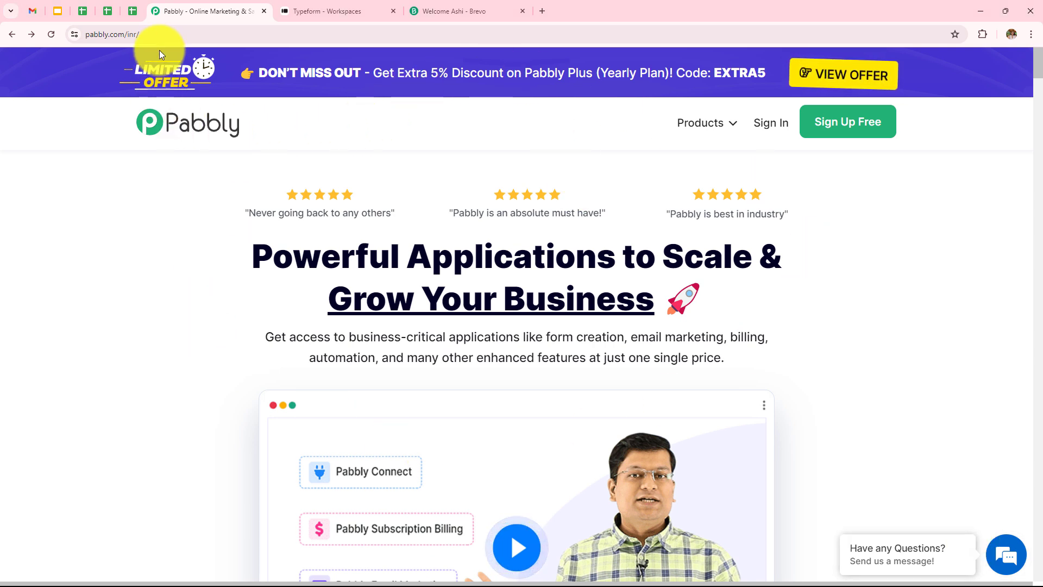
Sign in to the Pabbly account from the Pabbly homepage and access the Pabbly Connect application
click(157, 34)
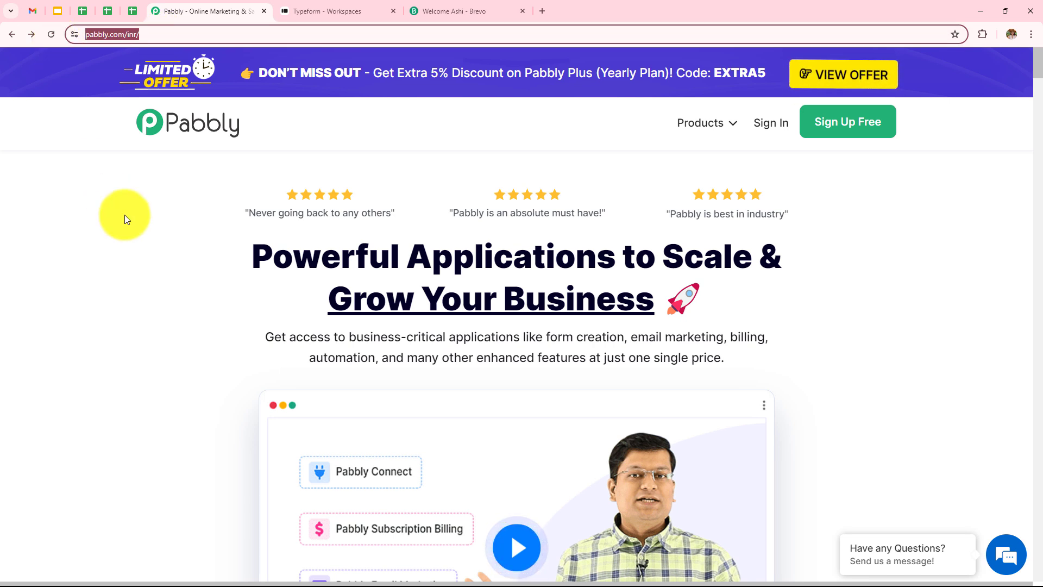
click(125, 214)
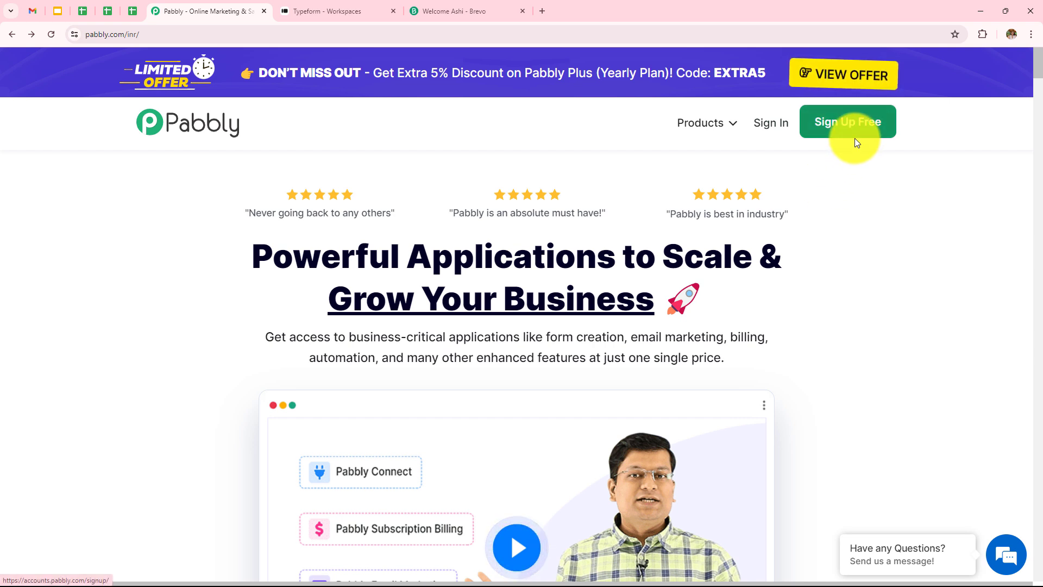
click(767, 140)
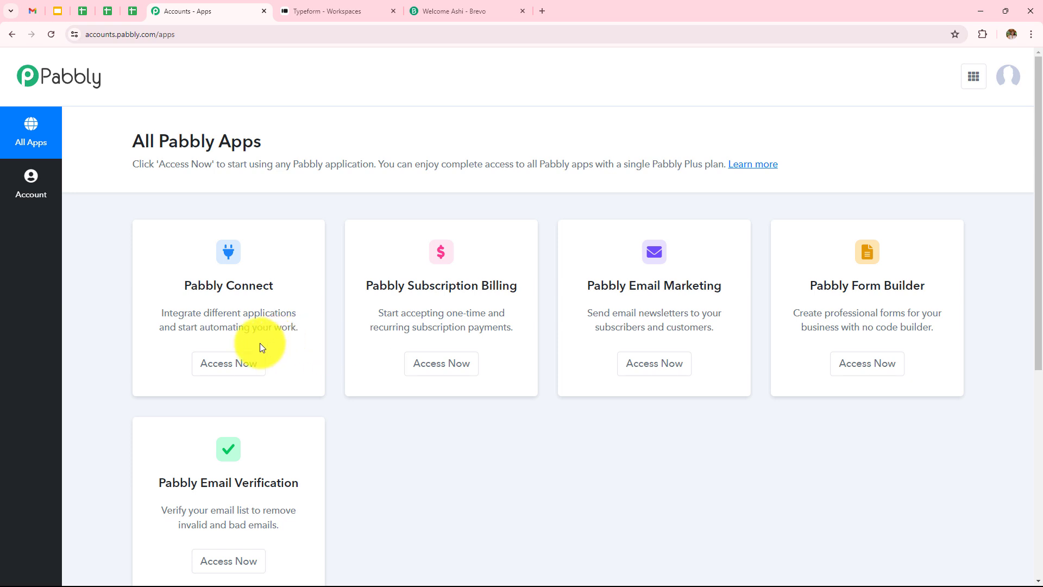
click(234, 365)
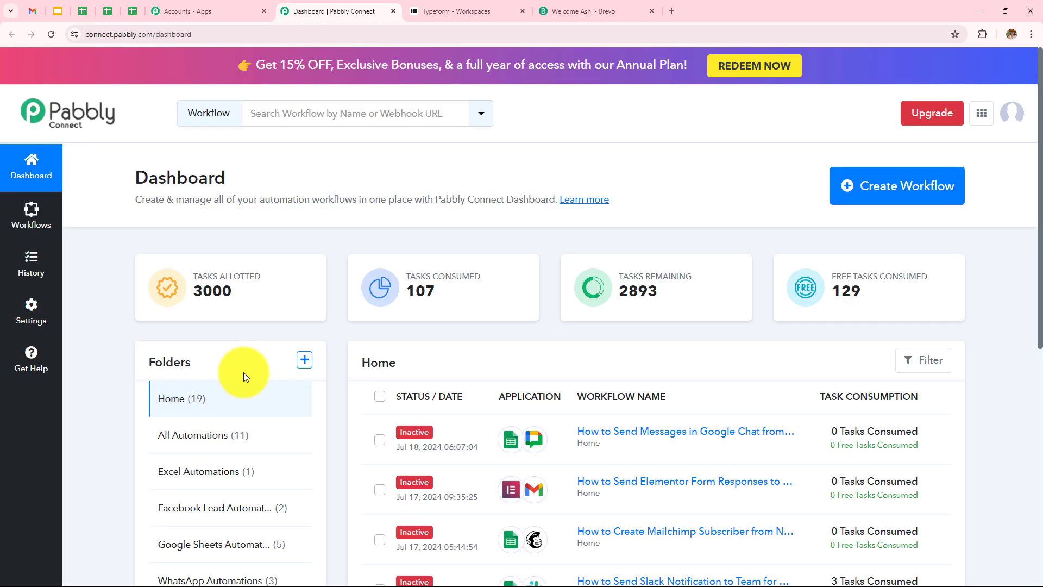
scroll(568, 414, down, 4)
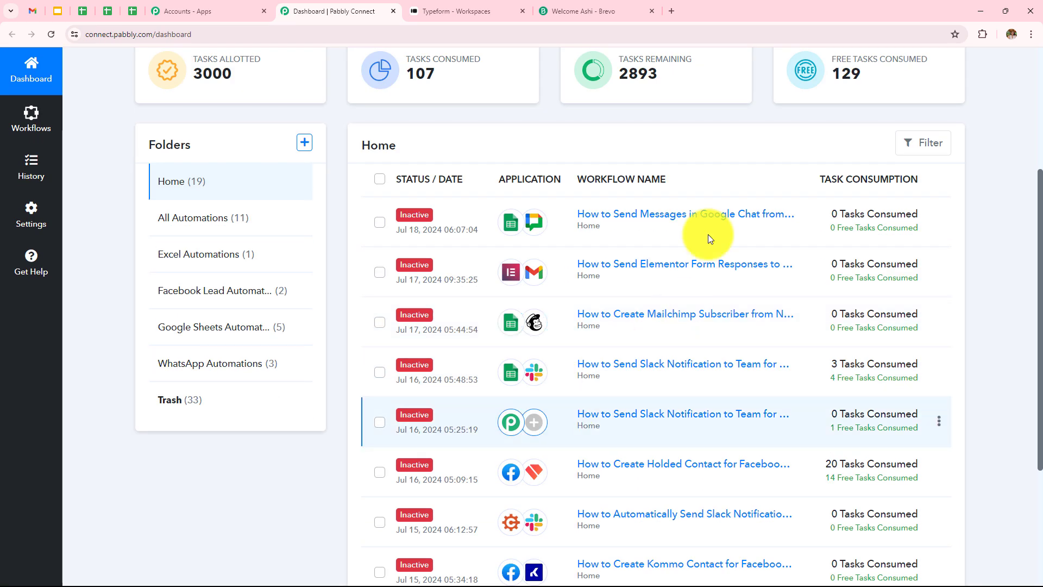
scroll(531, 391, up, 4)
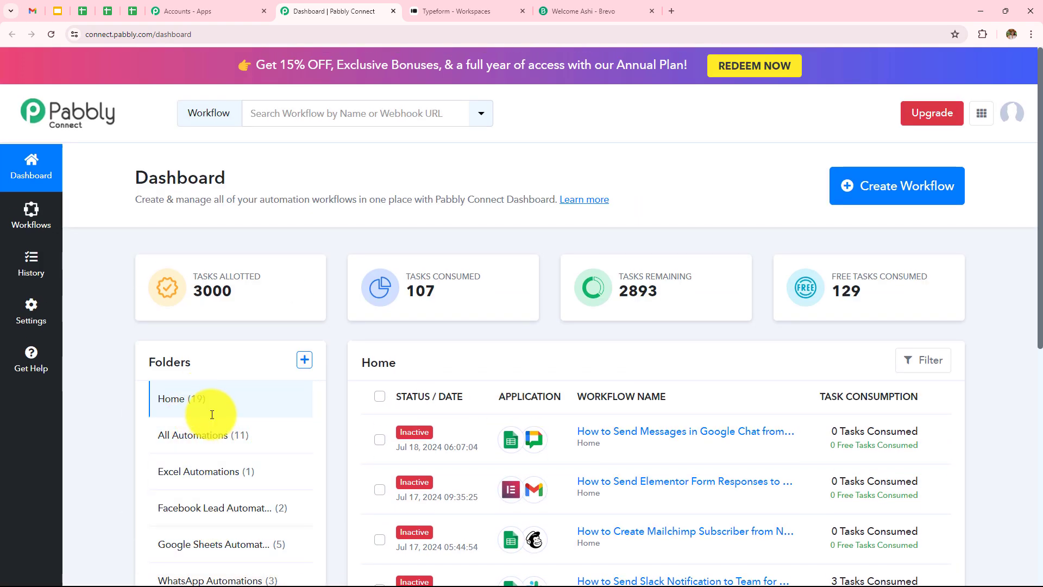
click(304, 362)
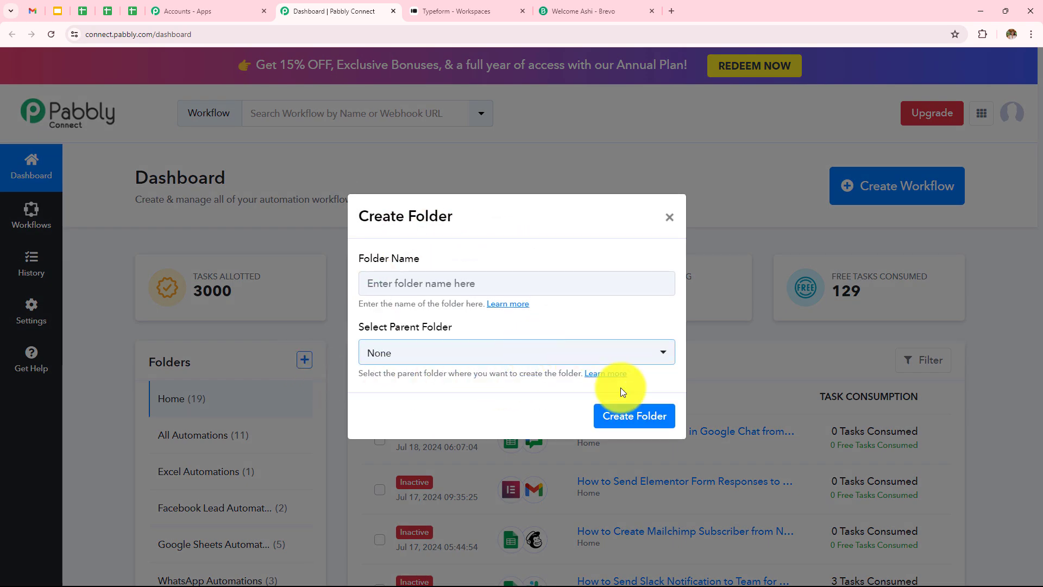
click(670, 216)
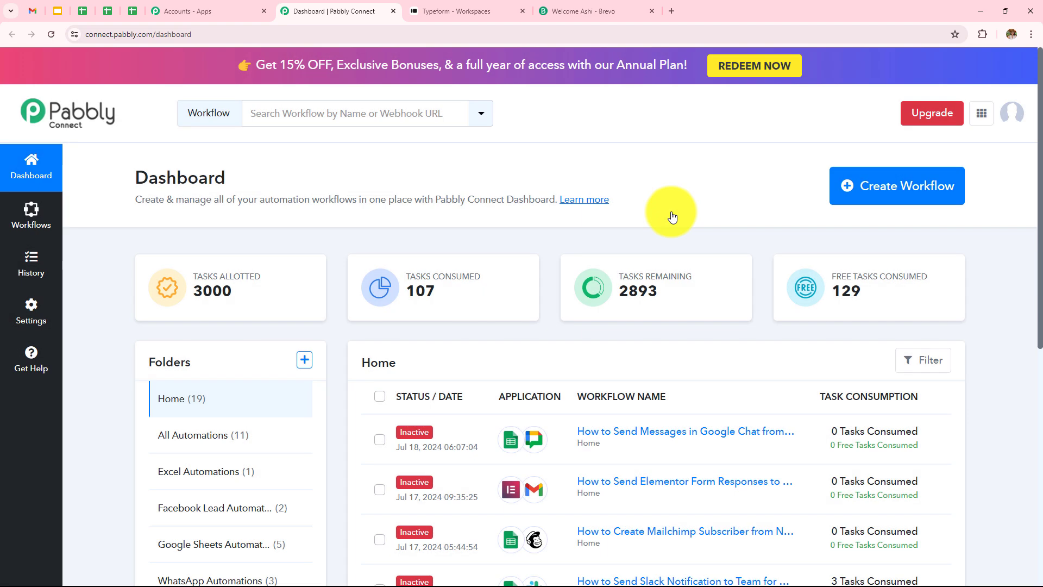
Create a workflow named "How to Create Or Update Brevo Contact for Typeform Submission" in the All Automations folder
click(893, 201)
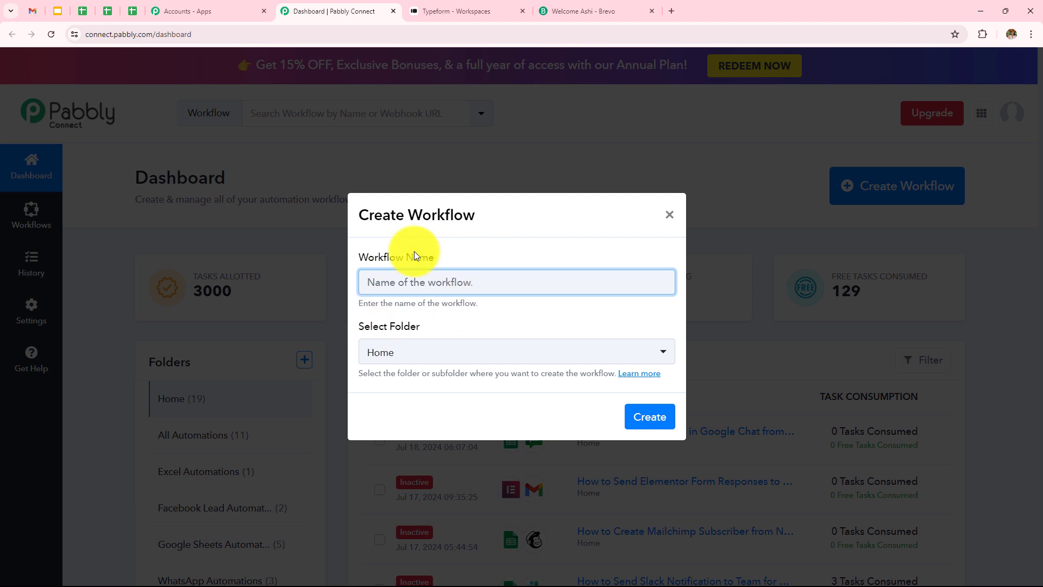
click(440, 283)
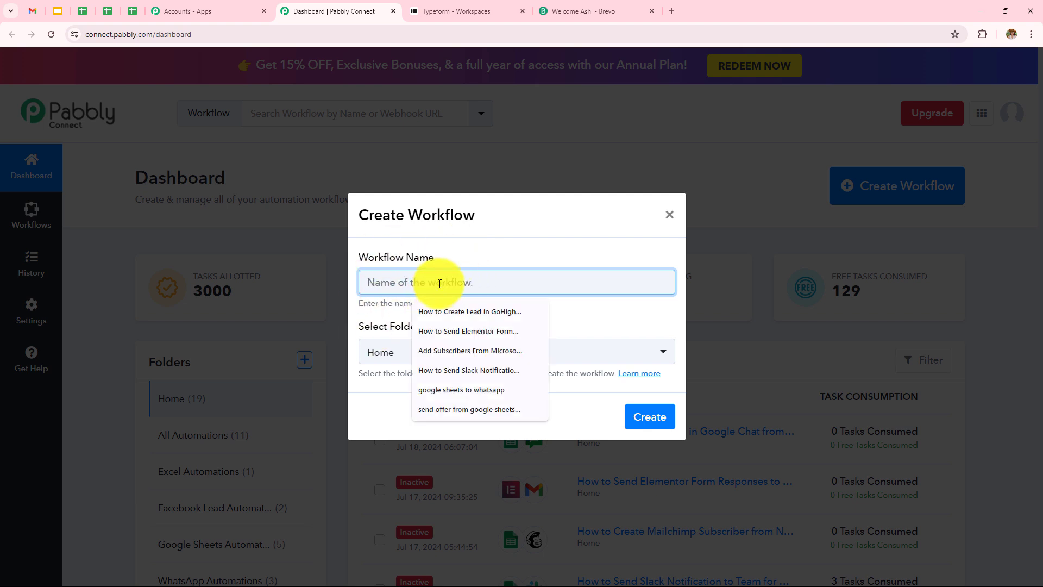
text(How to Create Or Update Brevo Contact for Typeform Submission)
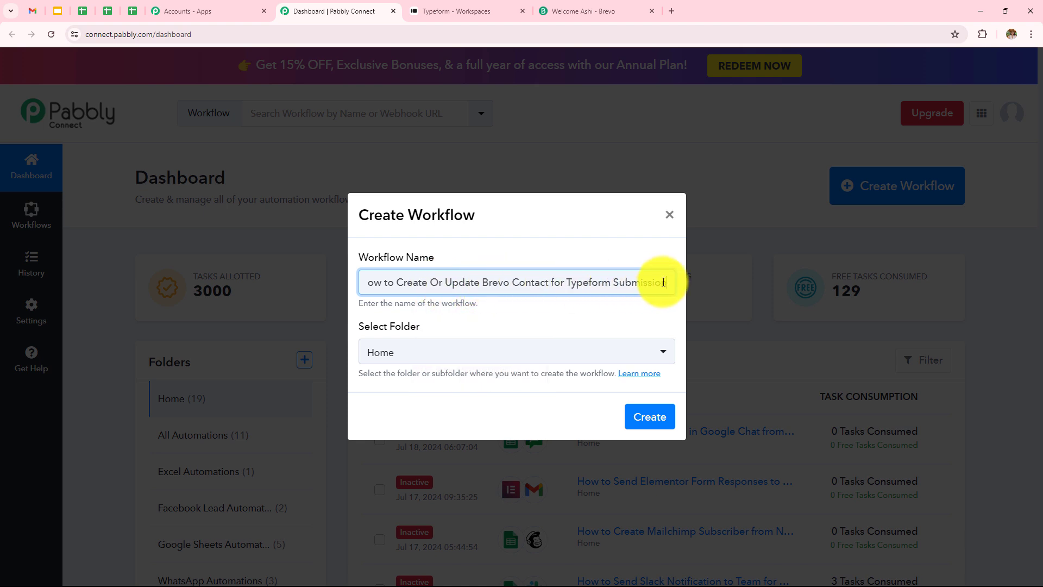
click(467, 360)
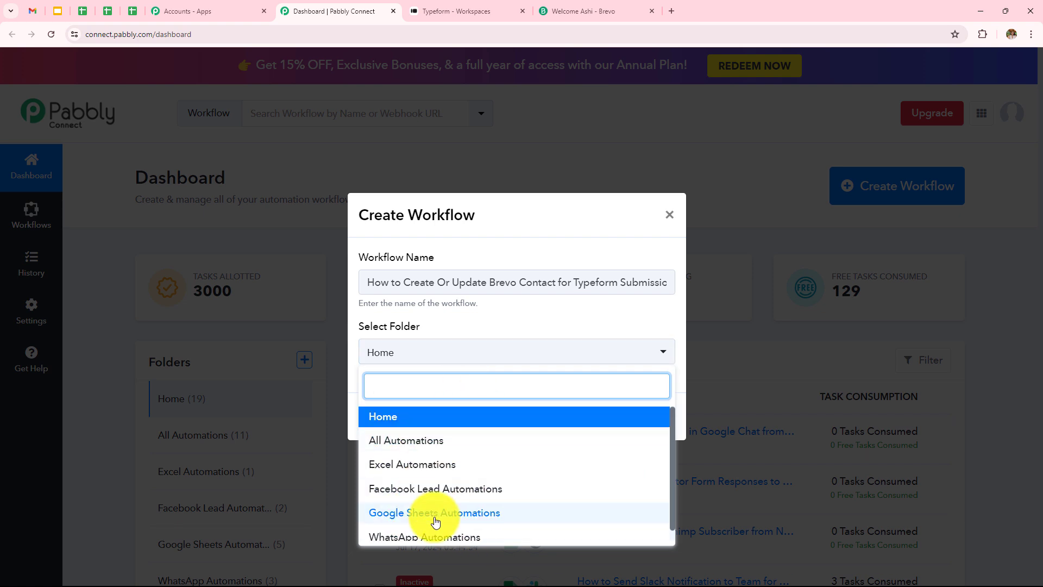
click(434, 447)
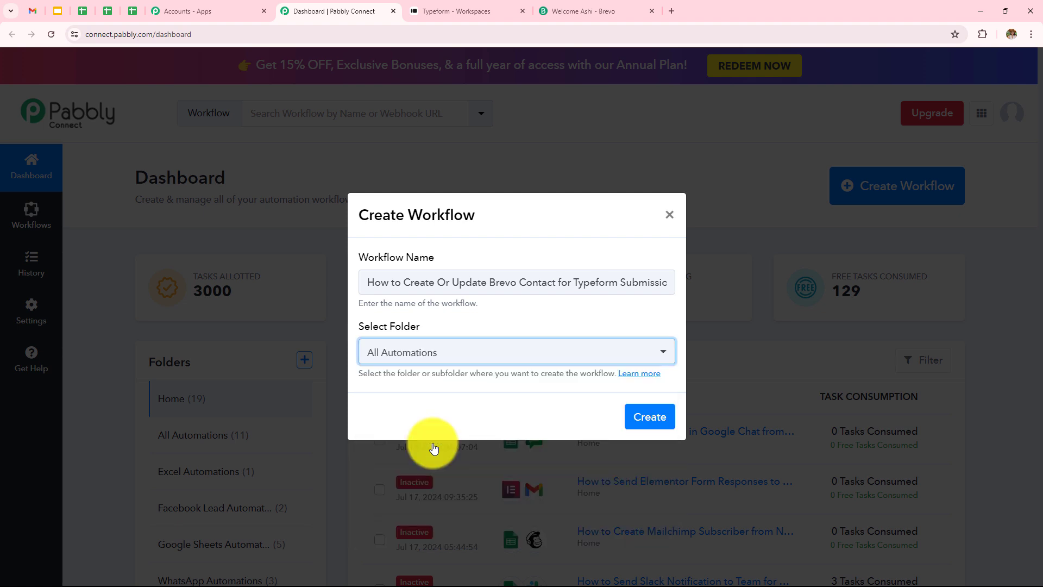
click(651, 417)
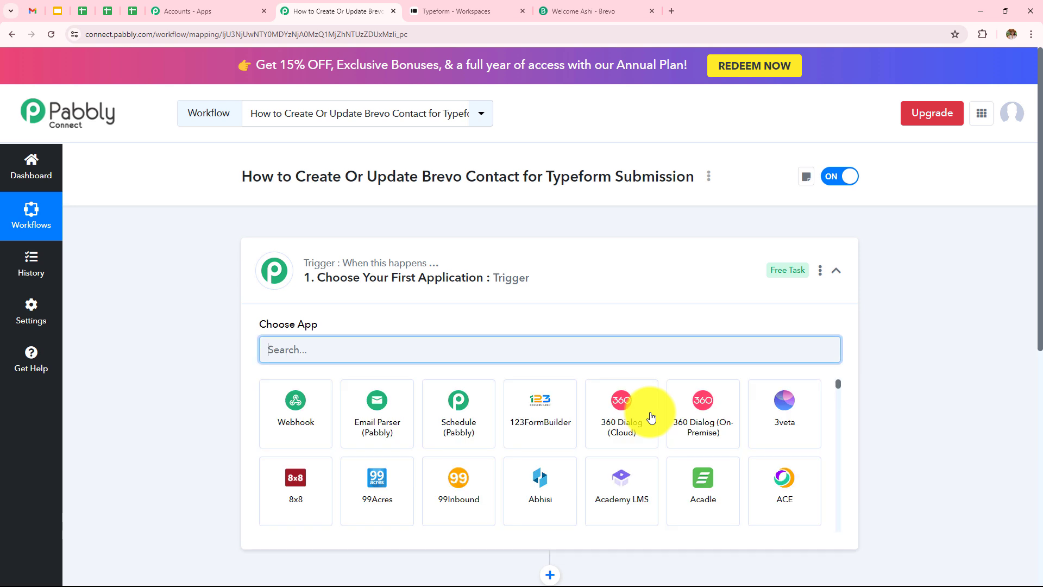
Set Typeform as the workflow's trigger application with New Entry (BETA) as the trigger event
click(836, 271)
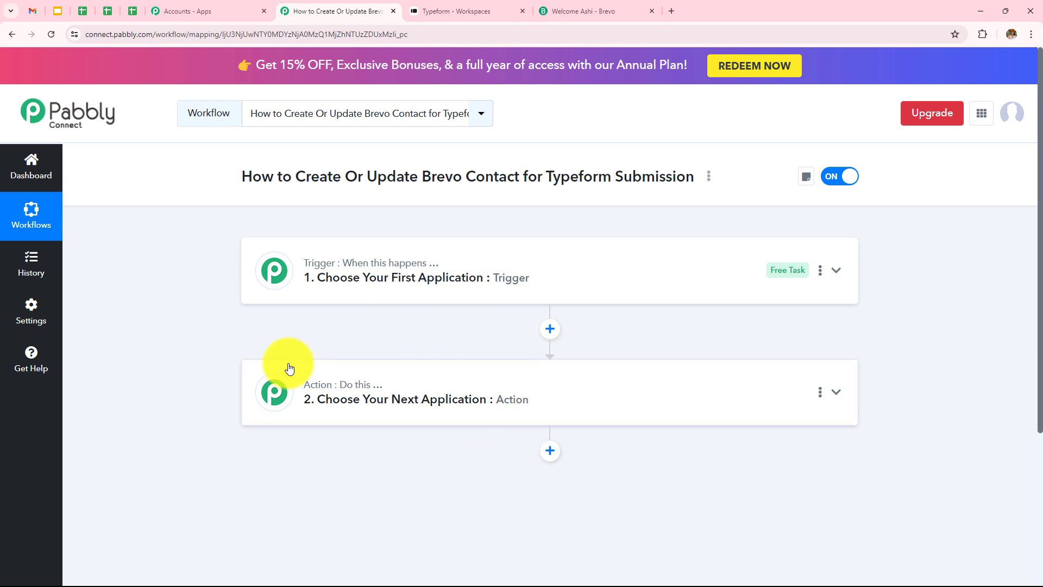
click(465, 282)
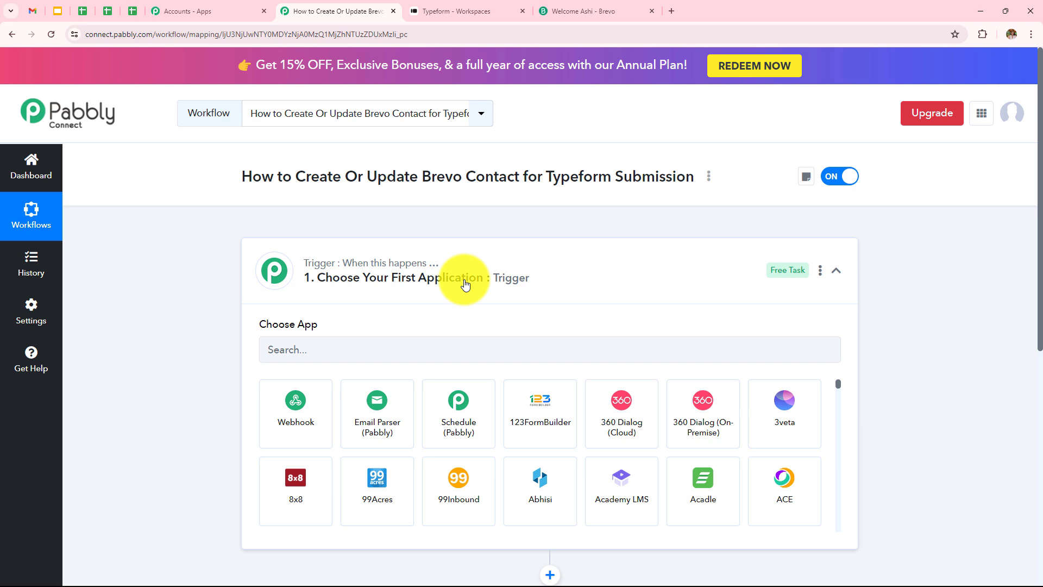
click(464, 351)
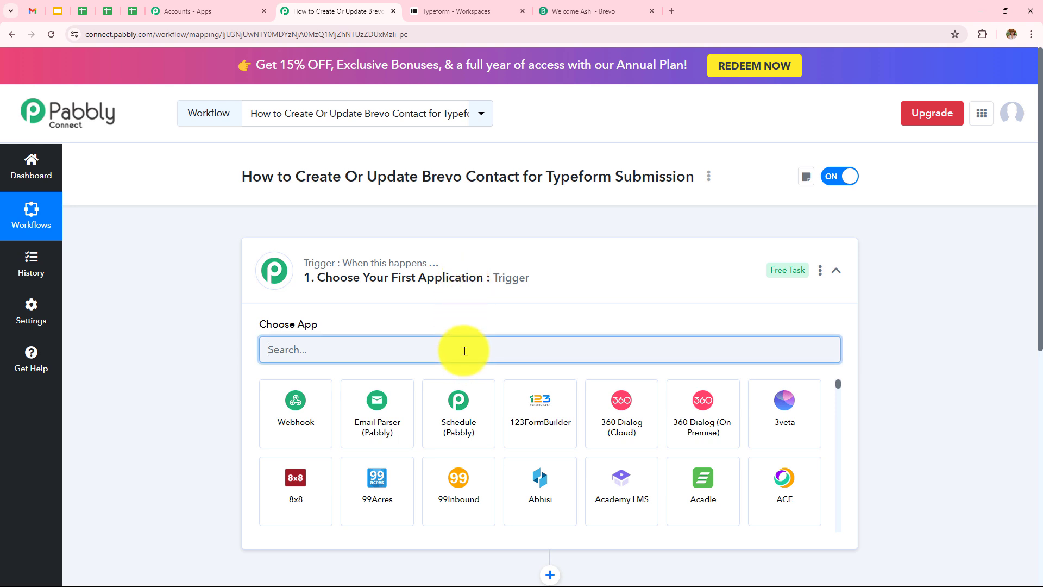
text(Ty)
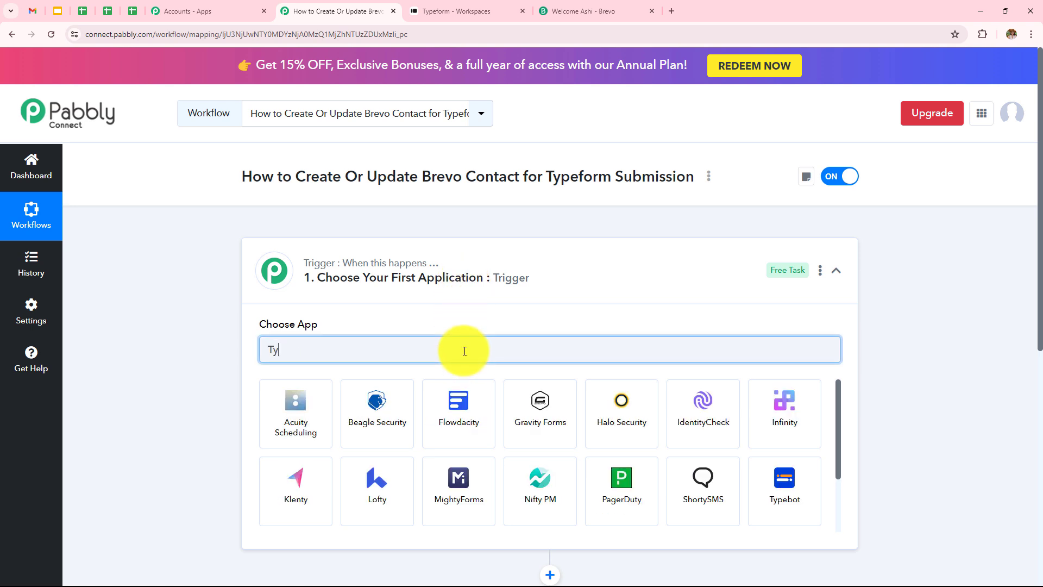
text(pe)
click(403, 423)
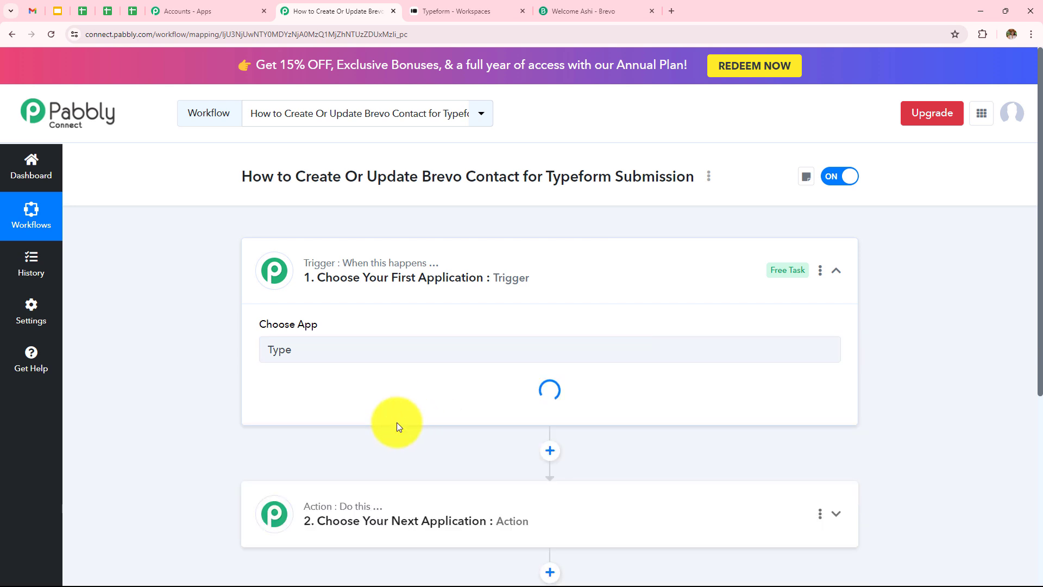
click(357, 405)
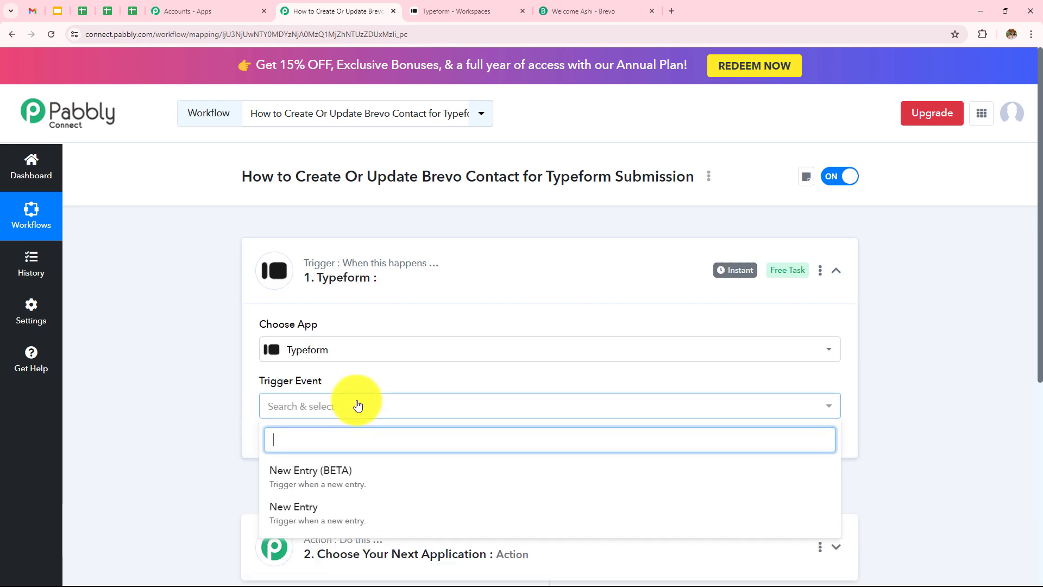
click(352, 483)
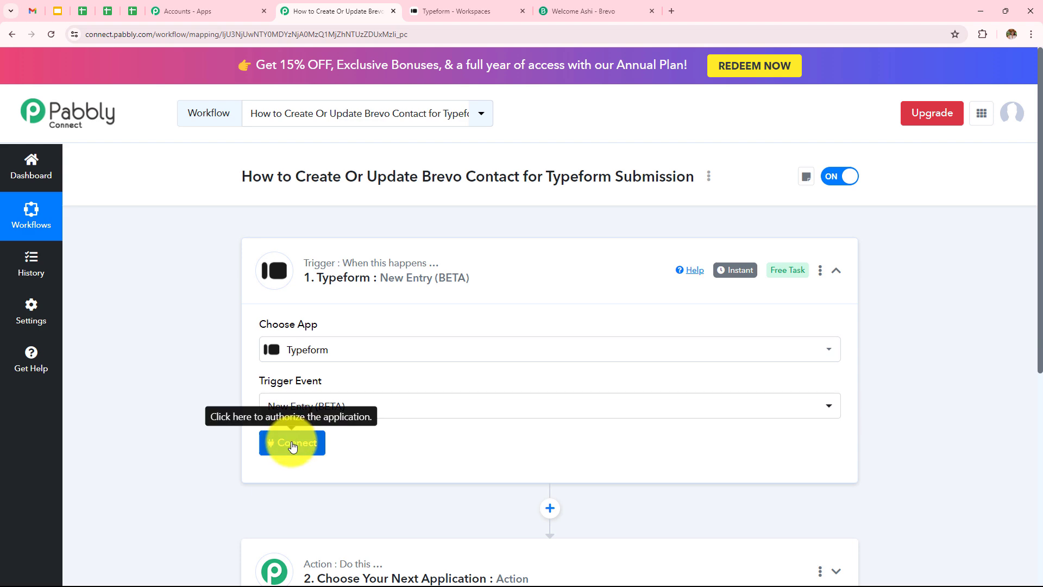
Add a new Typeform connection named "Typeform #6" for the trigger and authorize Pabbly Connect's access to the Typeform account
click(292, 444)
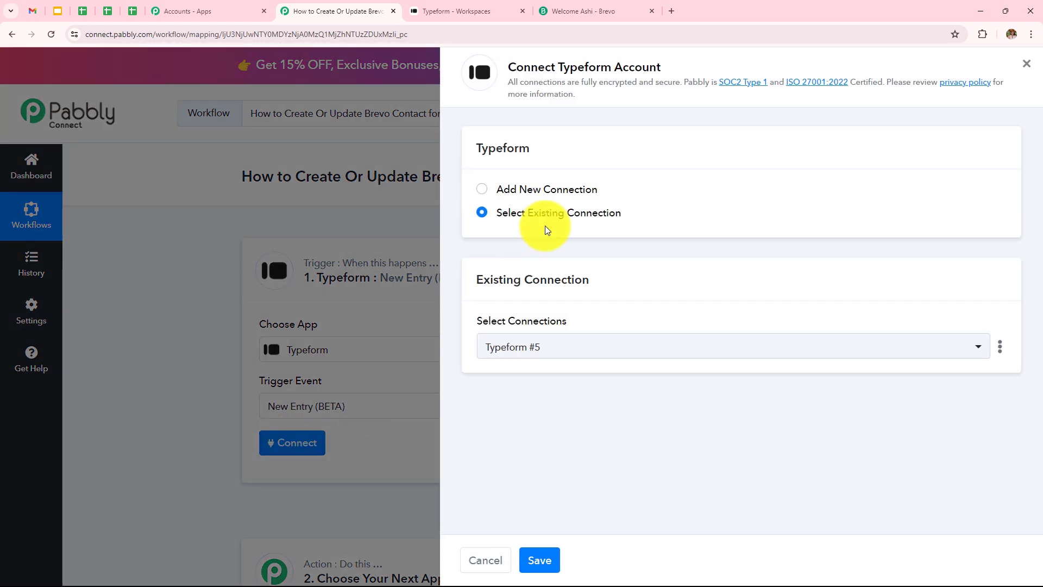
click(487, 191)
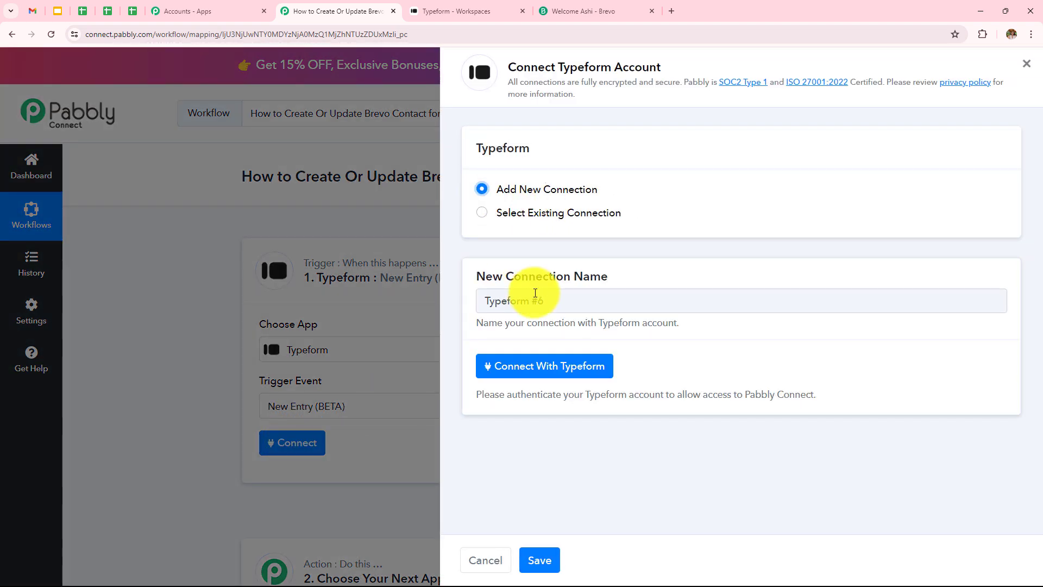
click(532, 374)
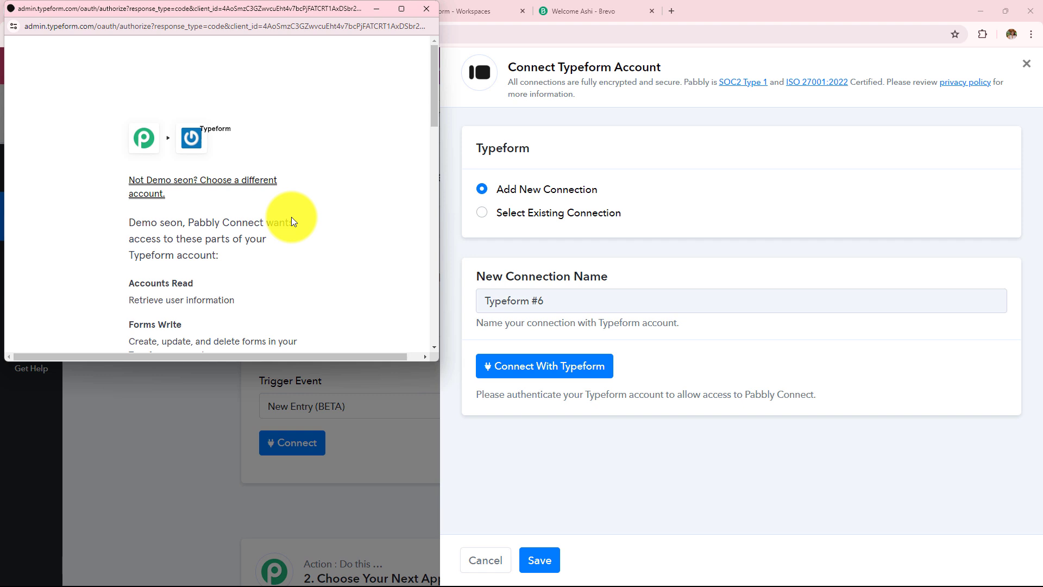
scroll(301, 189, down, 9)
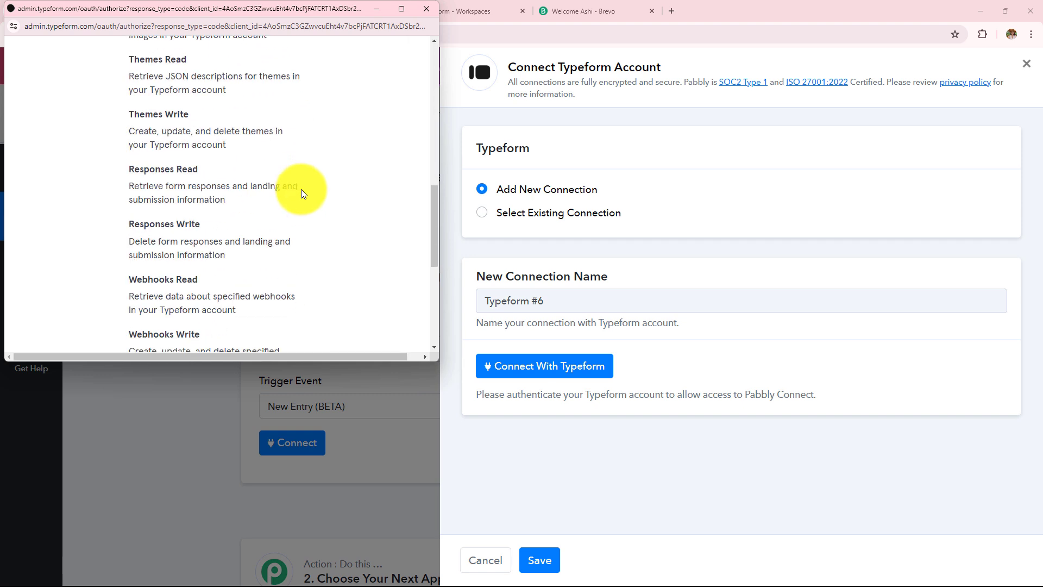
scroll(301, 189, down, 5)
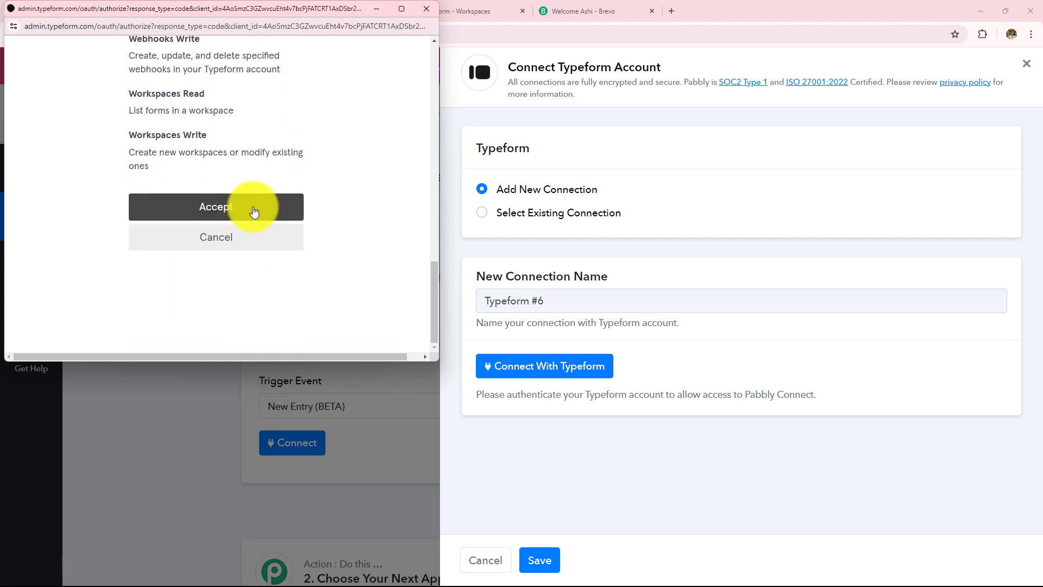
click(254, 211)
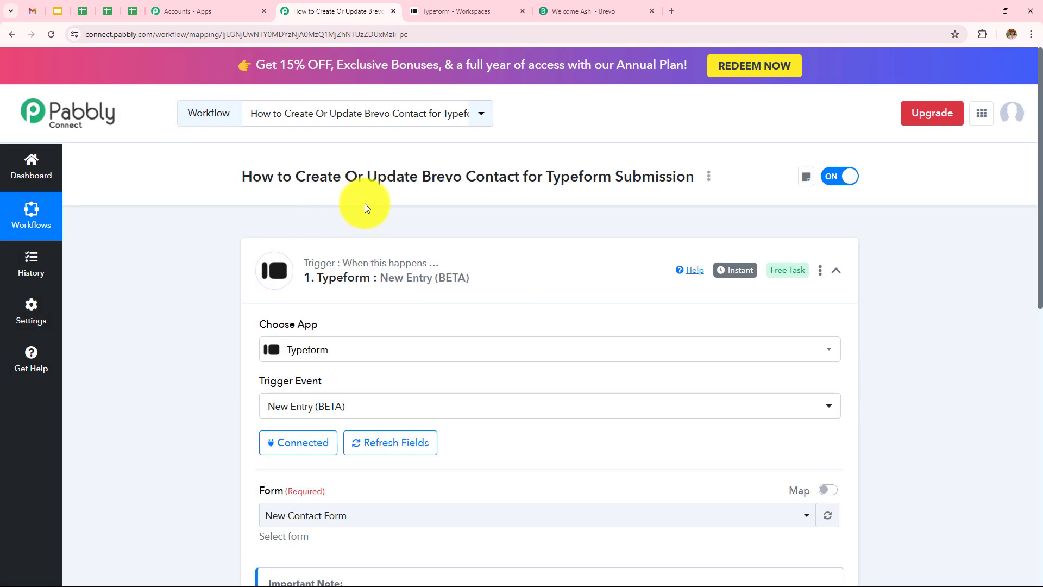
Open New Contact Form in Typeform, examine its question fields, and return to the Pabbly Connect workflow
scroll(364, 203, down, 4)
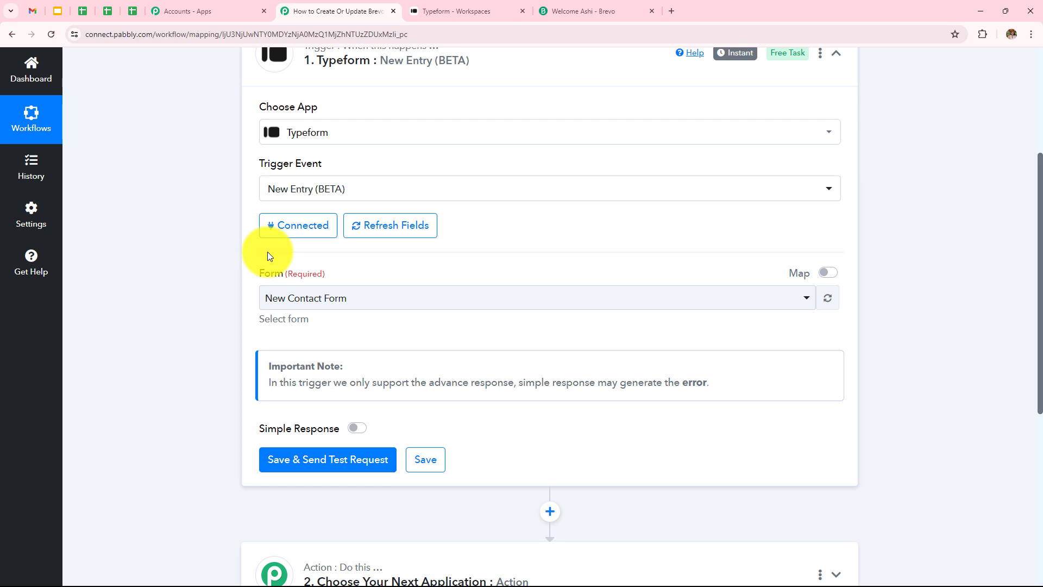
click(415, 10)
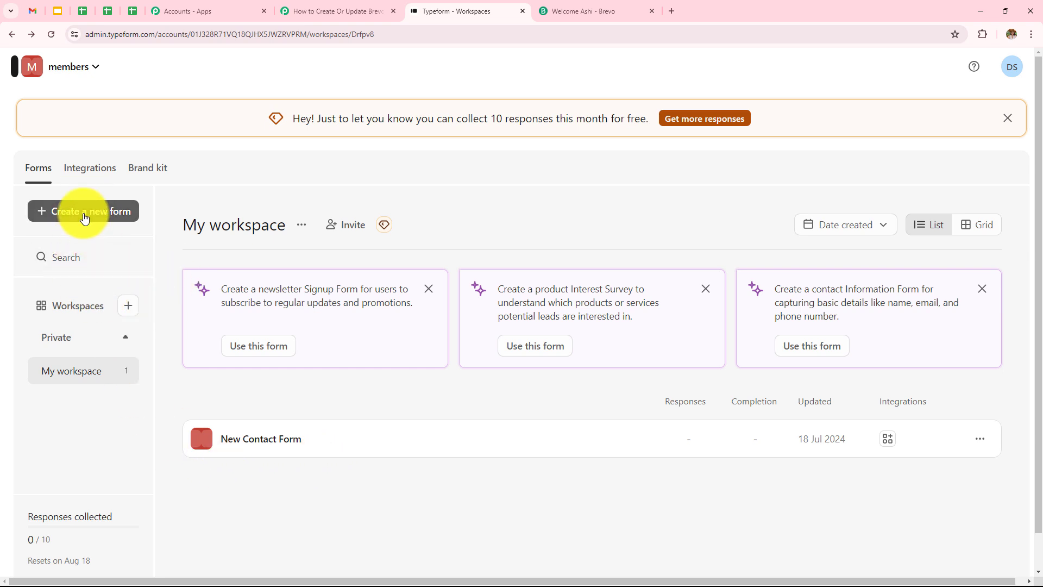
click(294, 452)
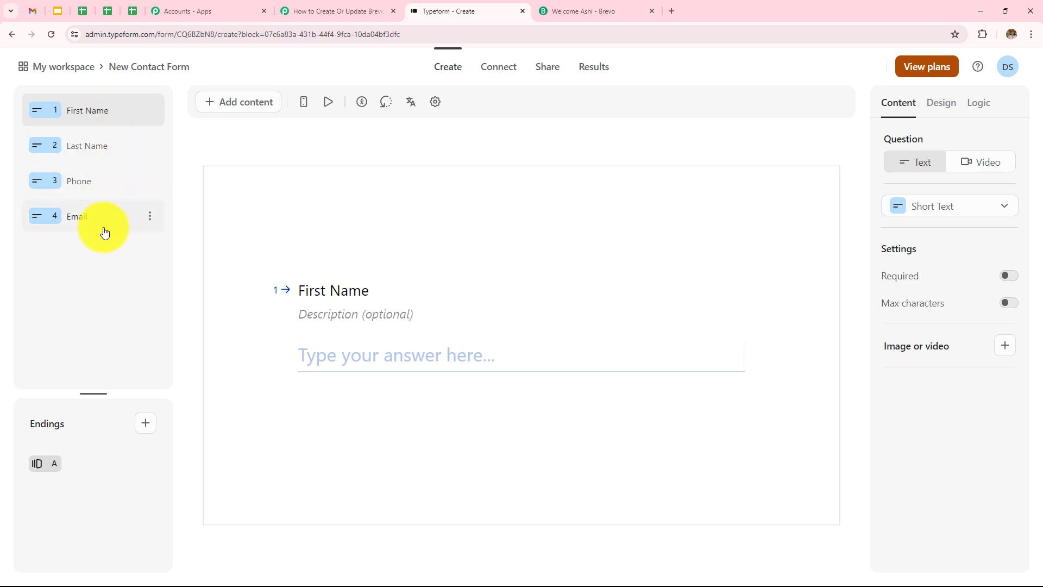
click(318, 7)
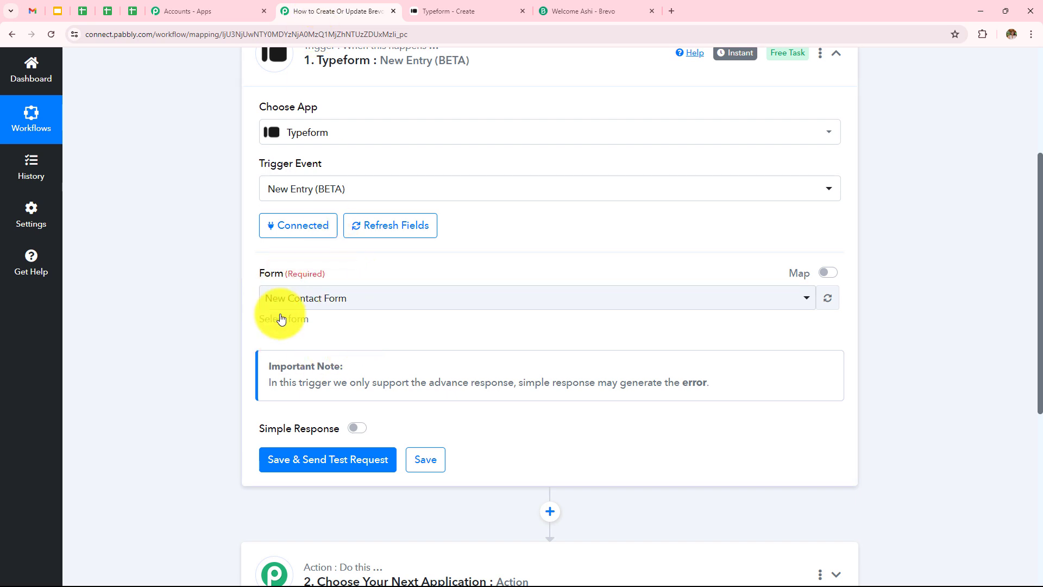
Select New Contact Form as the trigger's form, then save the trigger and send a test request
click(379, 300)
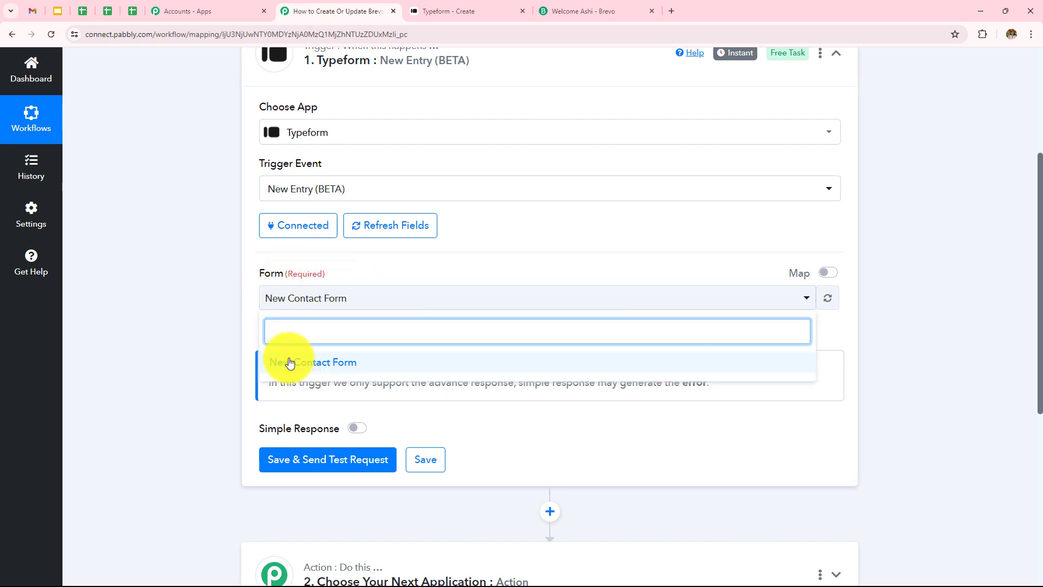
click(319, 367)
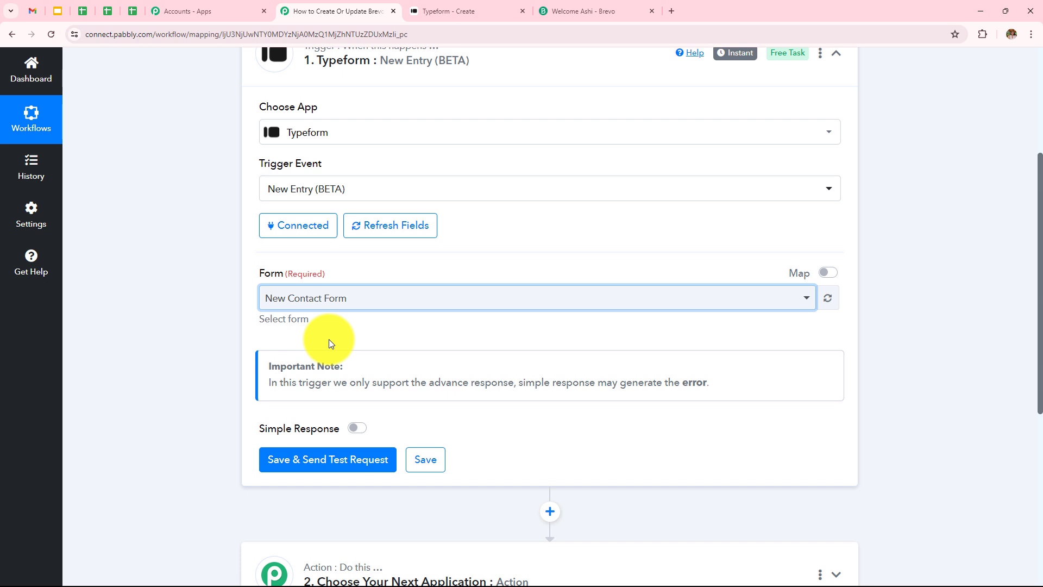
click(325, 466)
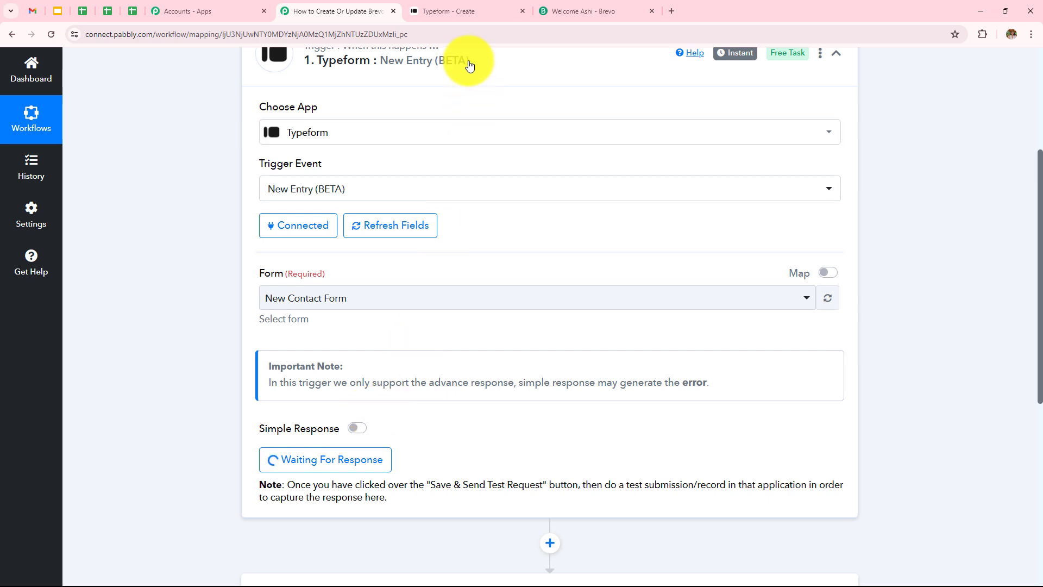
Switch to Typeform and open New Contact Form's public share link in a new browser tab
click(457, 14)
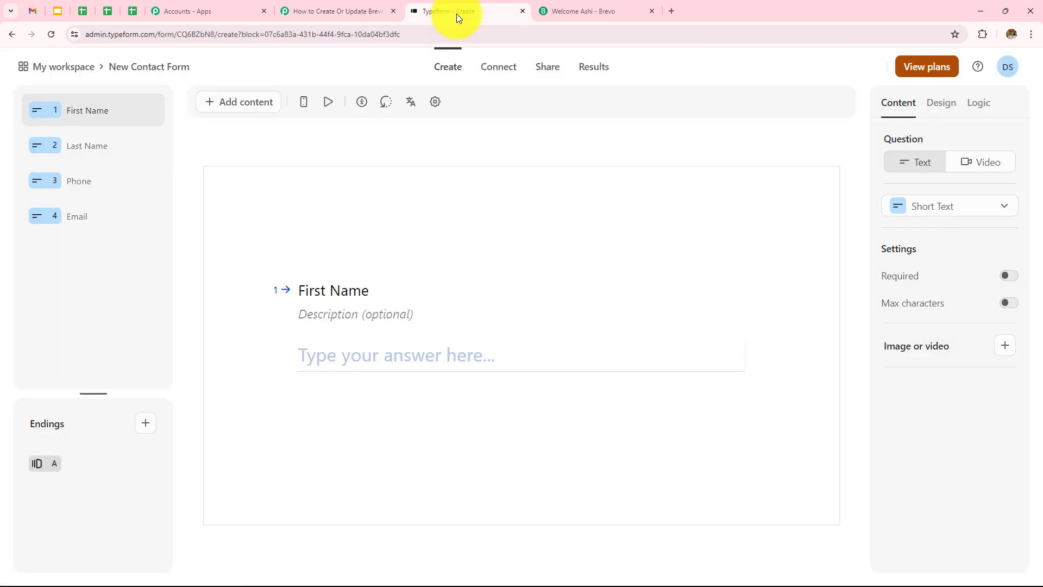
click(549, 74)
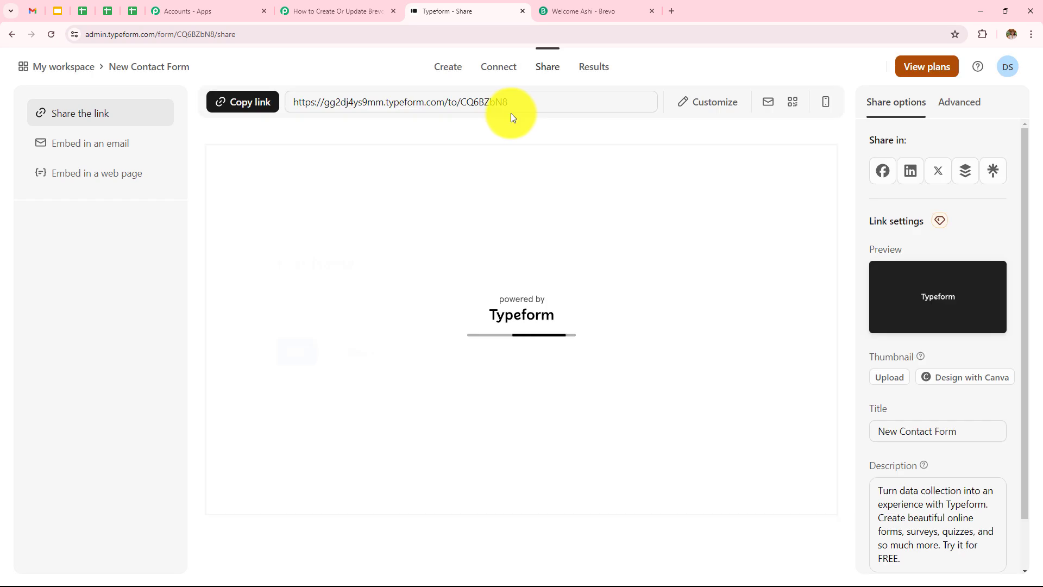
click(673, 11)
click(657, 34)
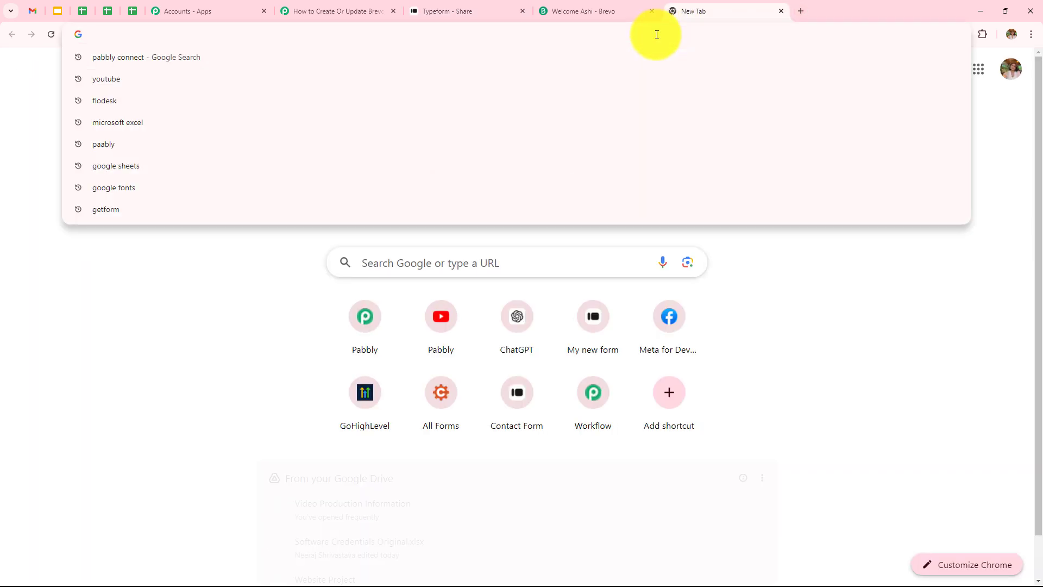
text(https://gg2dj4ys9mm.typeform.com/to/CQ6BZbN8)
key(Return)
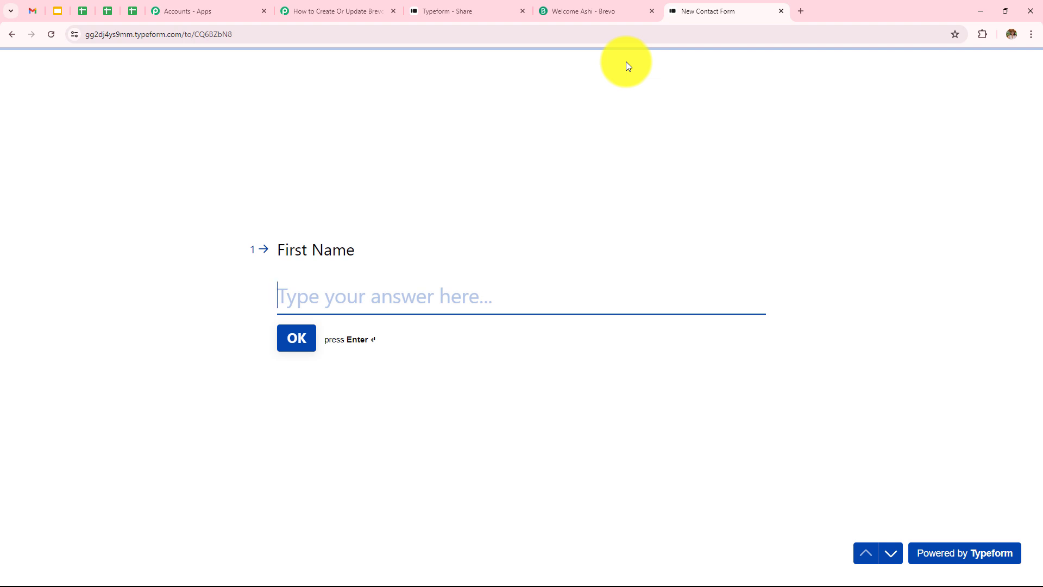
Fill in the contact form with a test first name, last name, phone number and e-mail, and submit it
text(Sm)
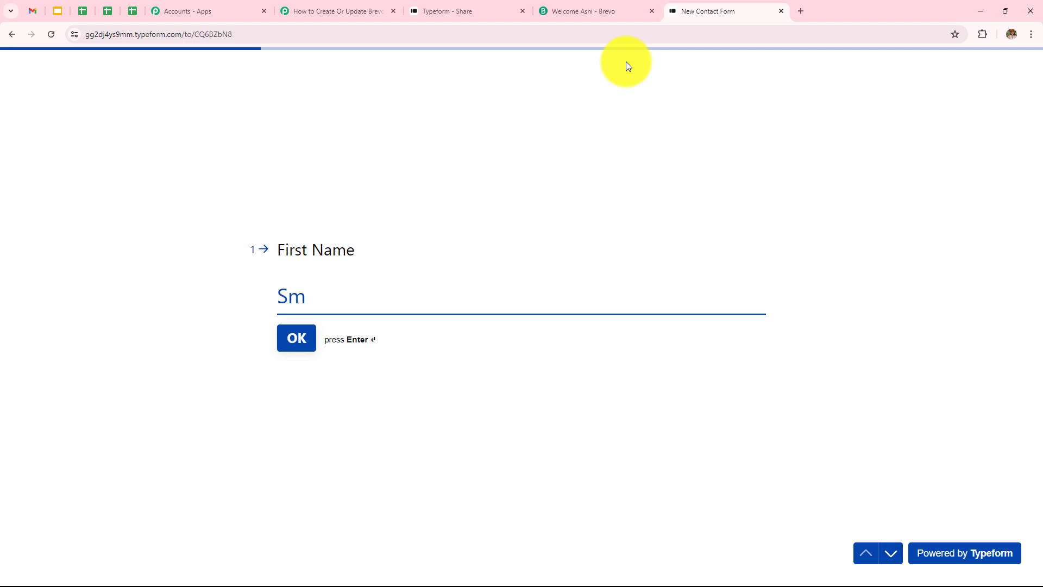
text(art)
key(Return)
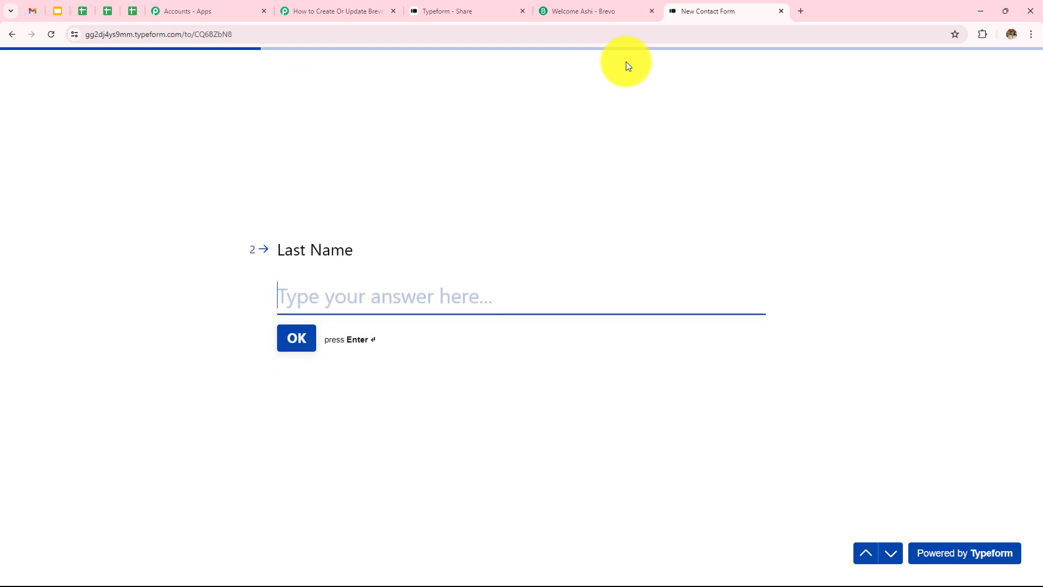
text(User)
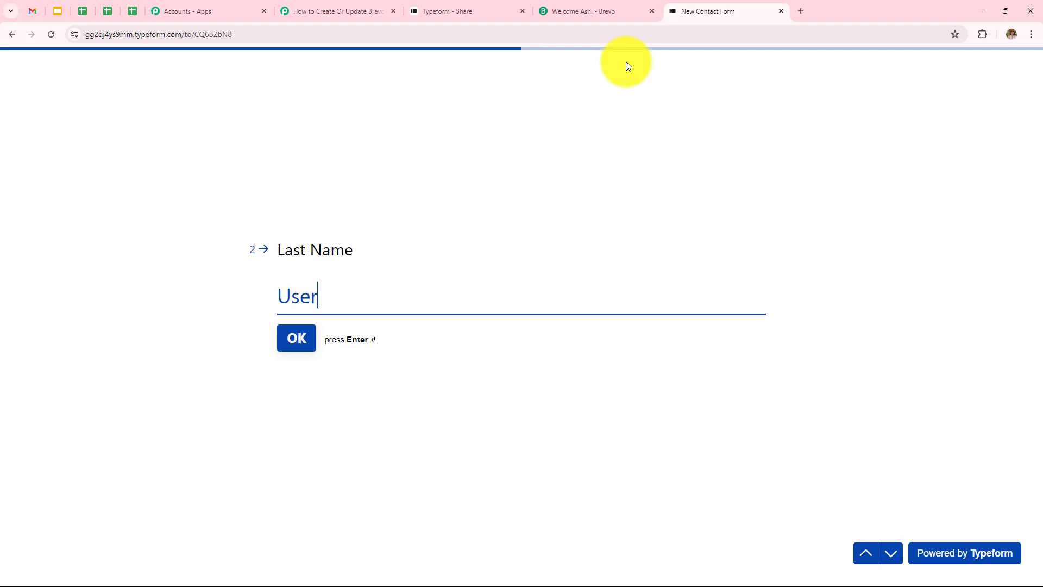
key(Return)
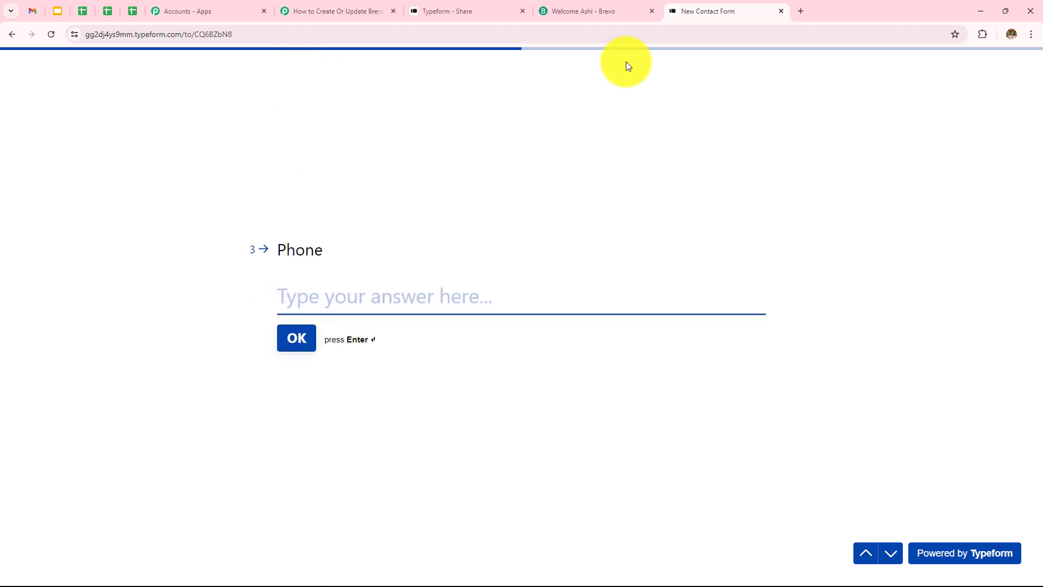
text(98)
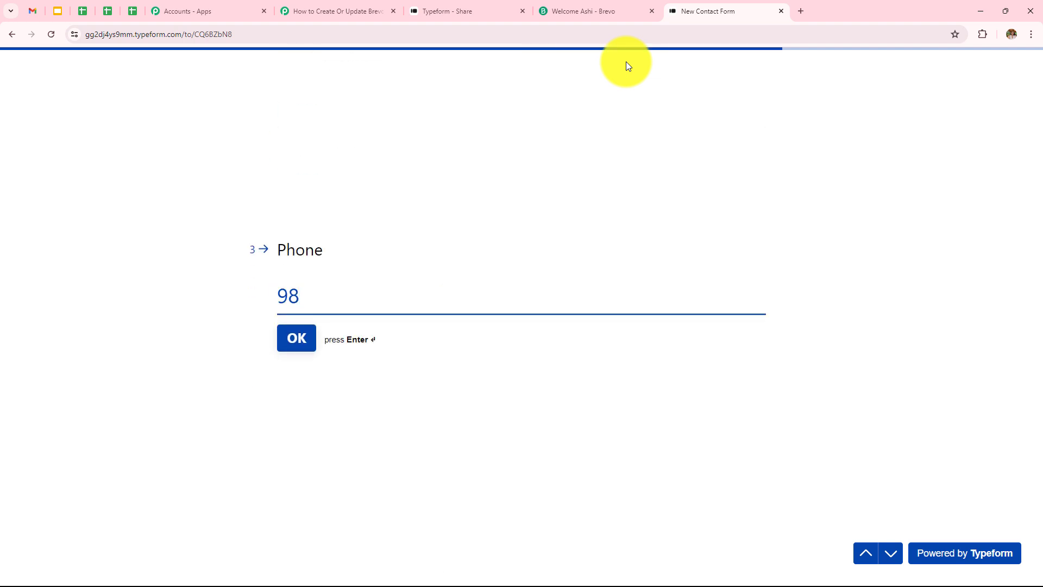
text(98989898##)
key(Return)
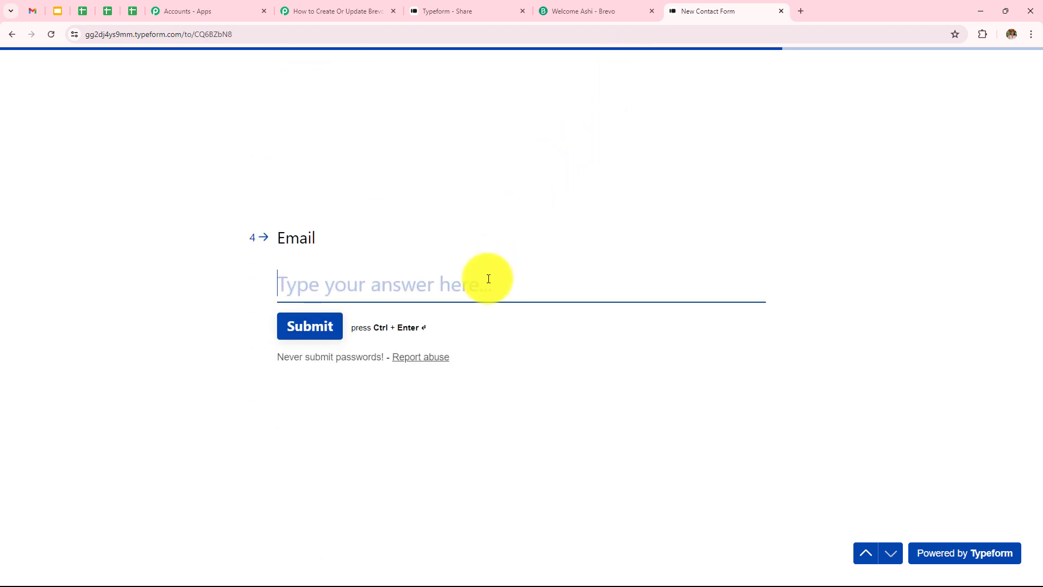
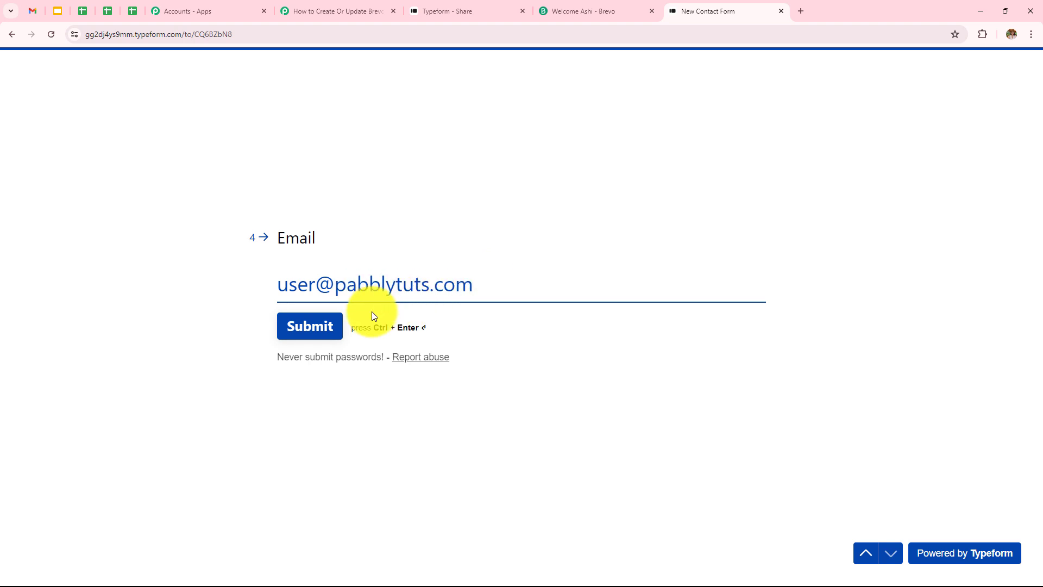
click(321, 328)
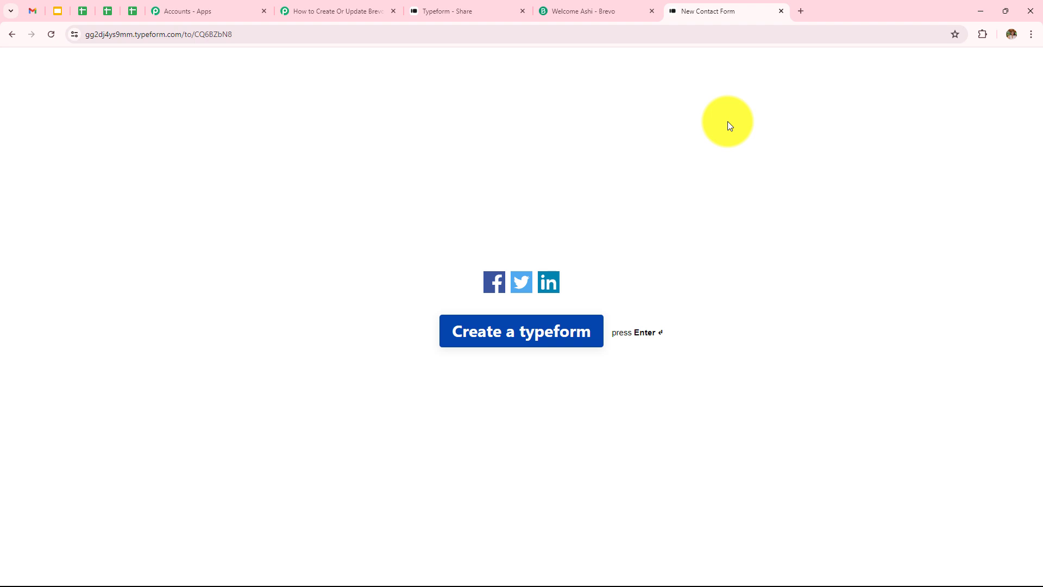
Return to the Pabbly Connect workflow and examine the captured Typeform response's labels and values
click(325, 11)
scroll(480, 151, down, 9)
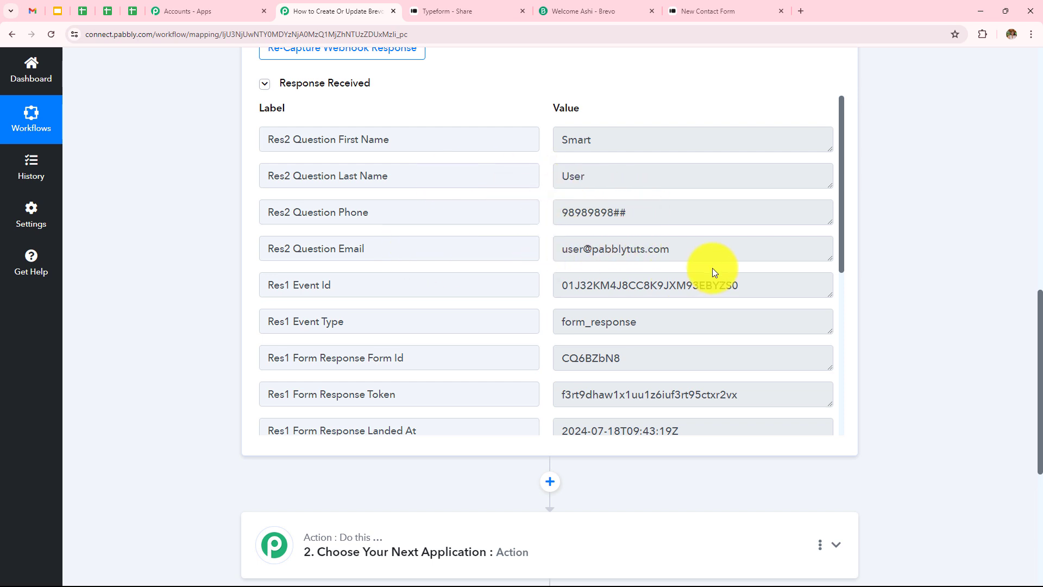
scroll(685, 328, down, 2)
scroll(684, 328, down, 3)
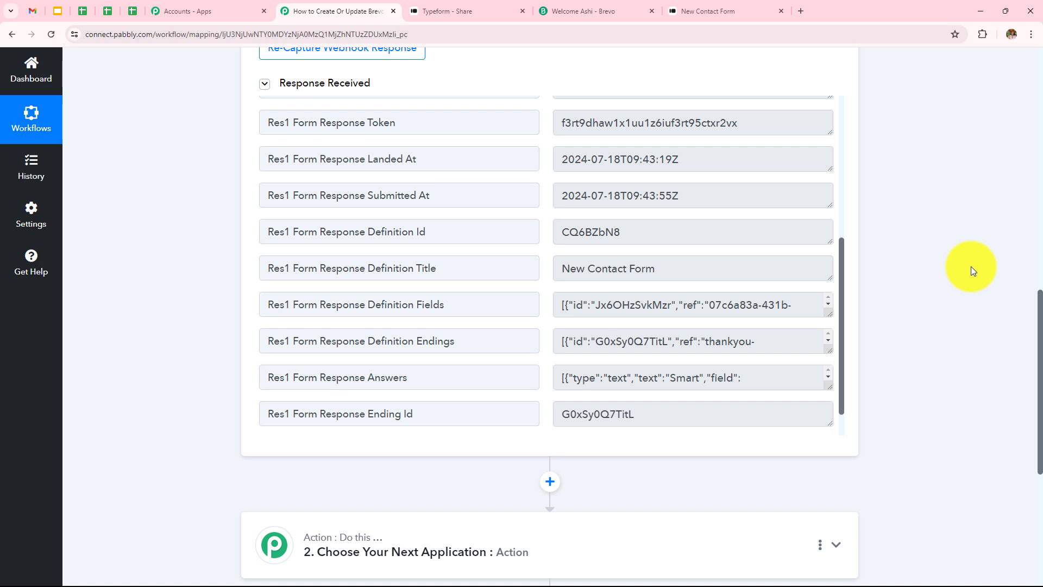
Set Brevo as the workflow's action application with Create or Update Contact as the action event
scroll(971, 266, down, 2)
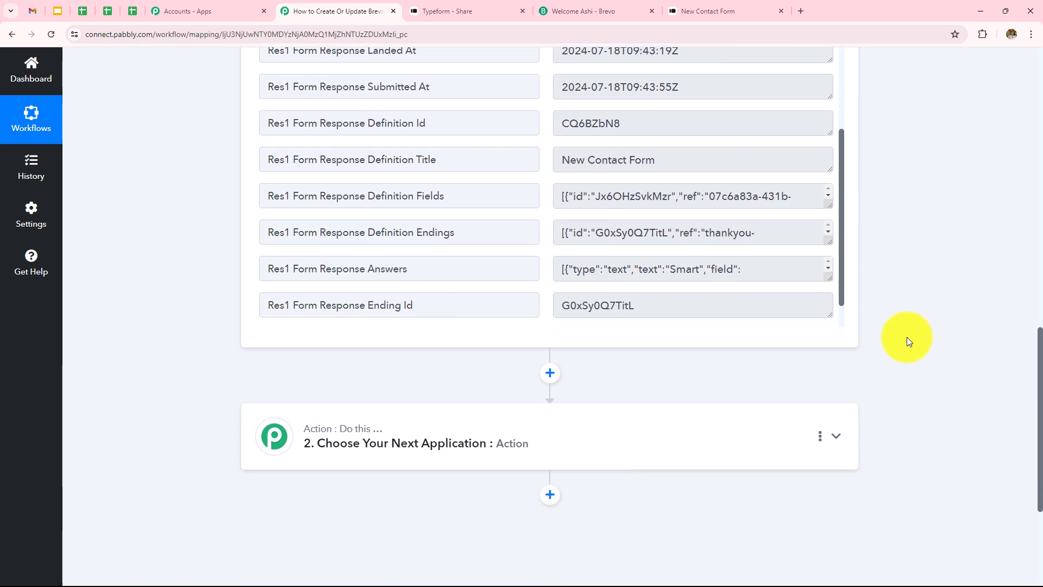
click(759, 438)
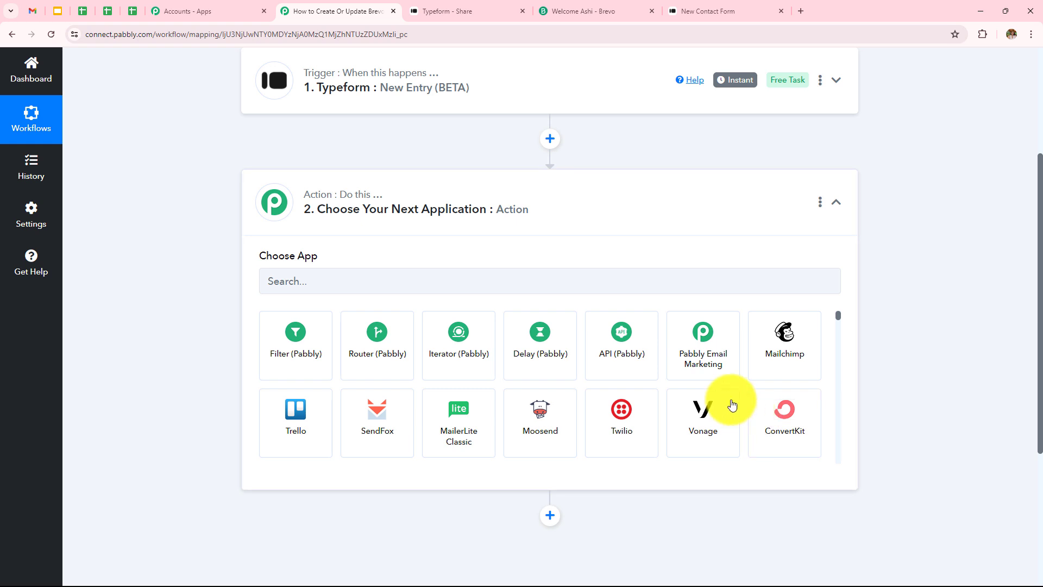
click(596, 275)
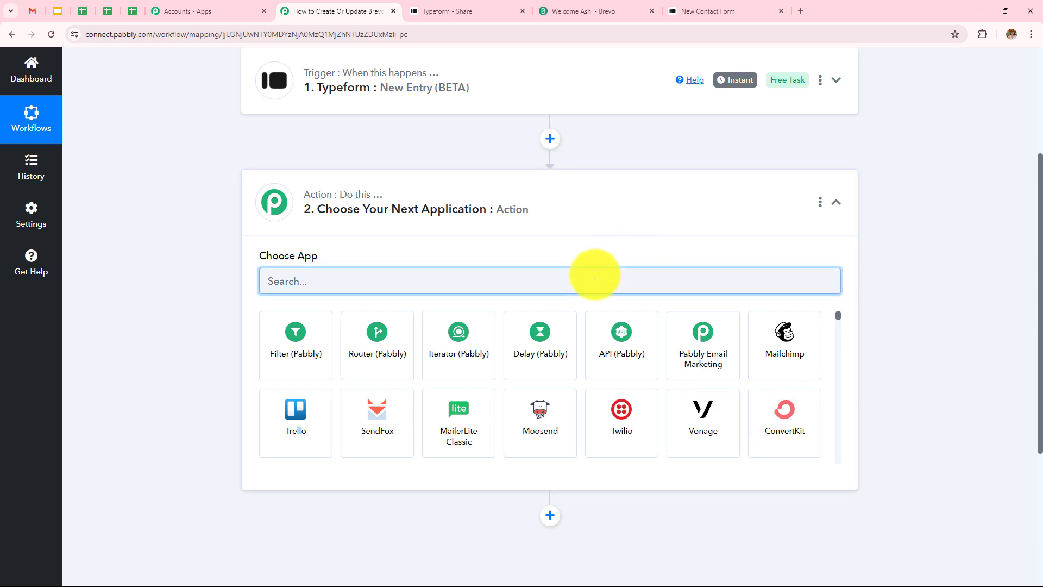
text(Brevo)
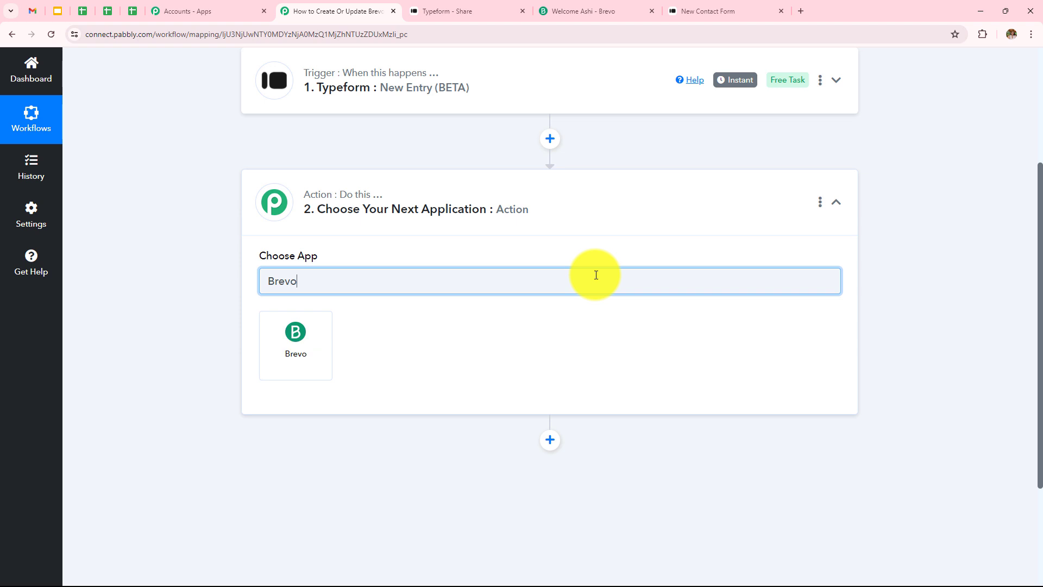
click(315, 361)
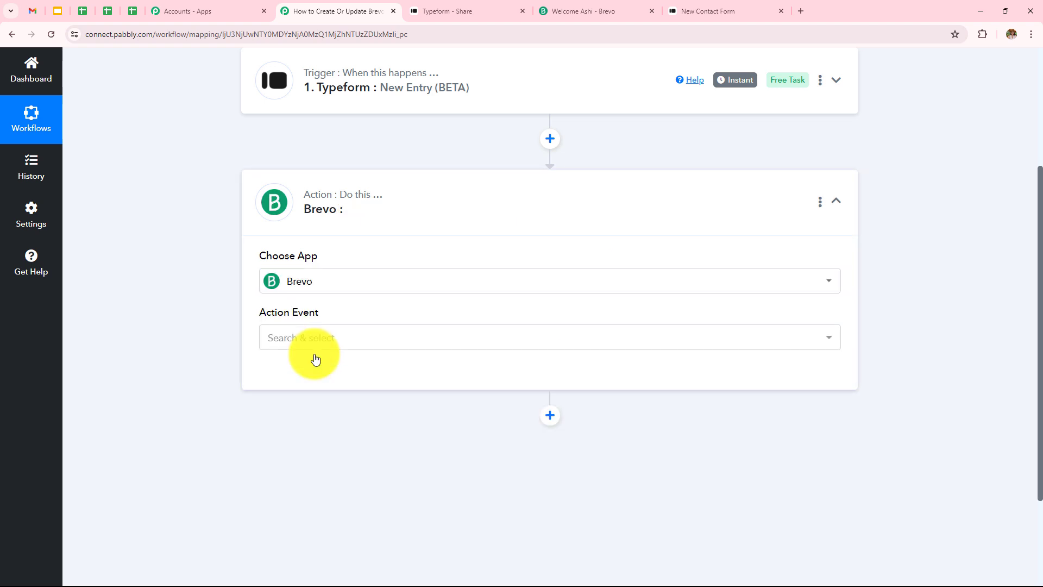
click(451, 338)
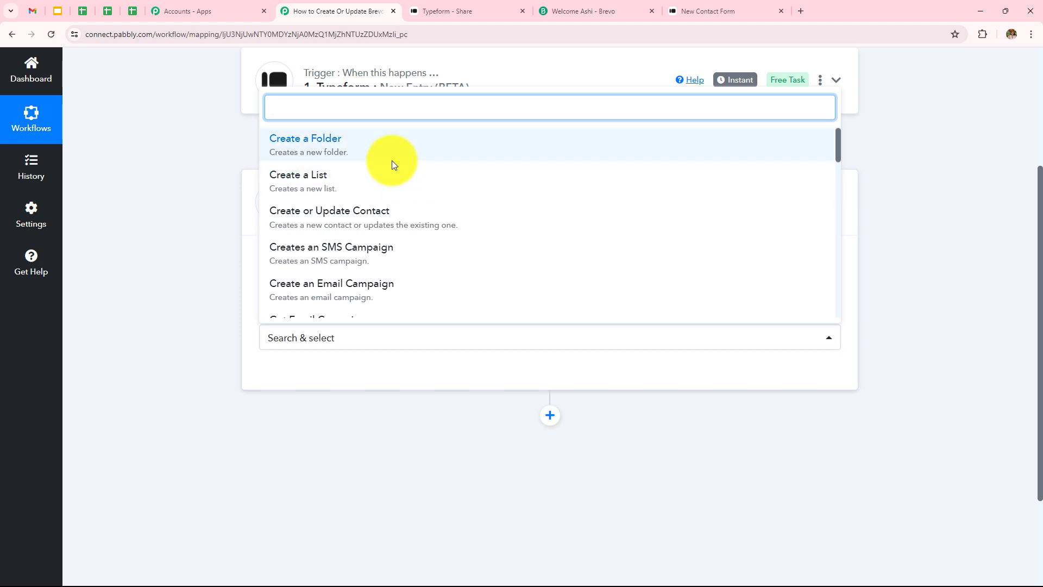
click(380, 214)
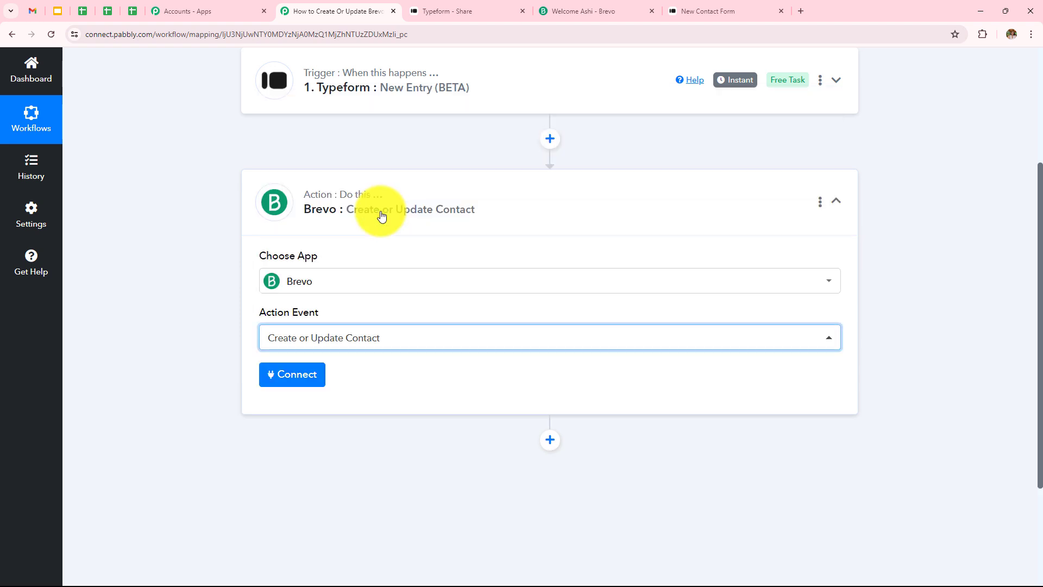
click(323, 379)
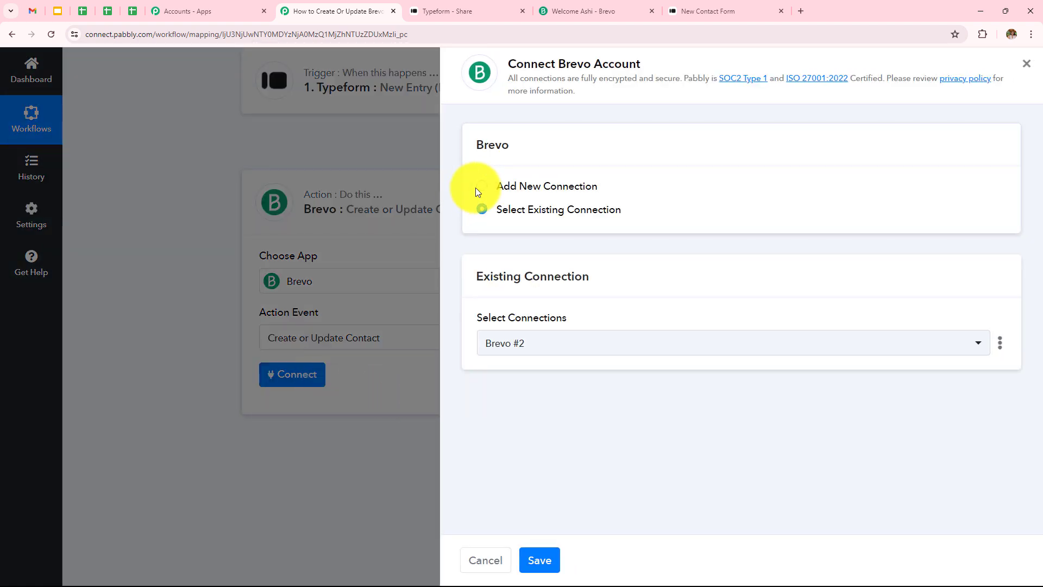
click(475, 191)
scroll(489, 245, down, 1)
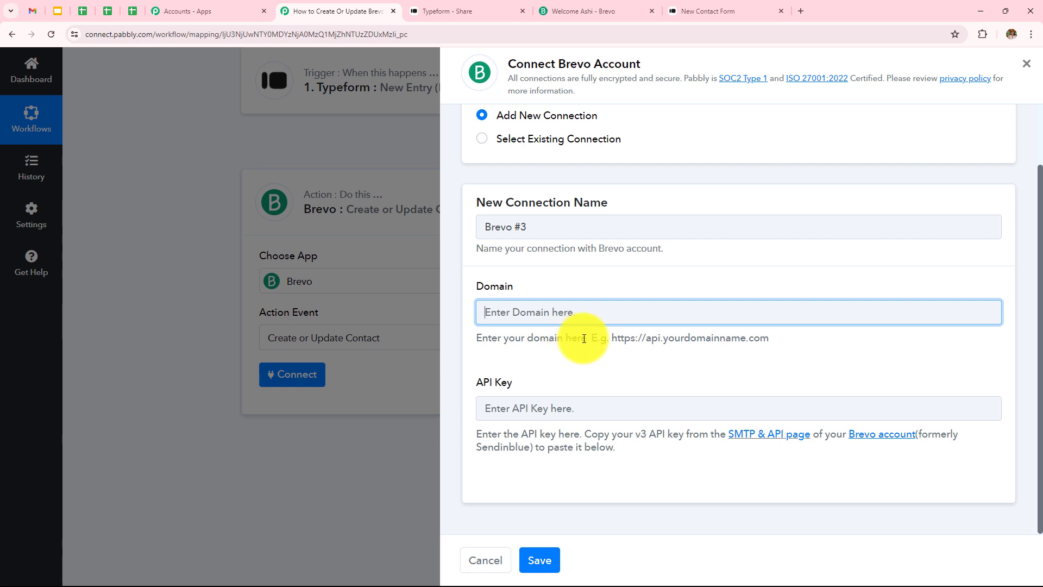
click(593, 6)
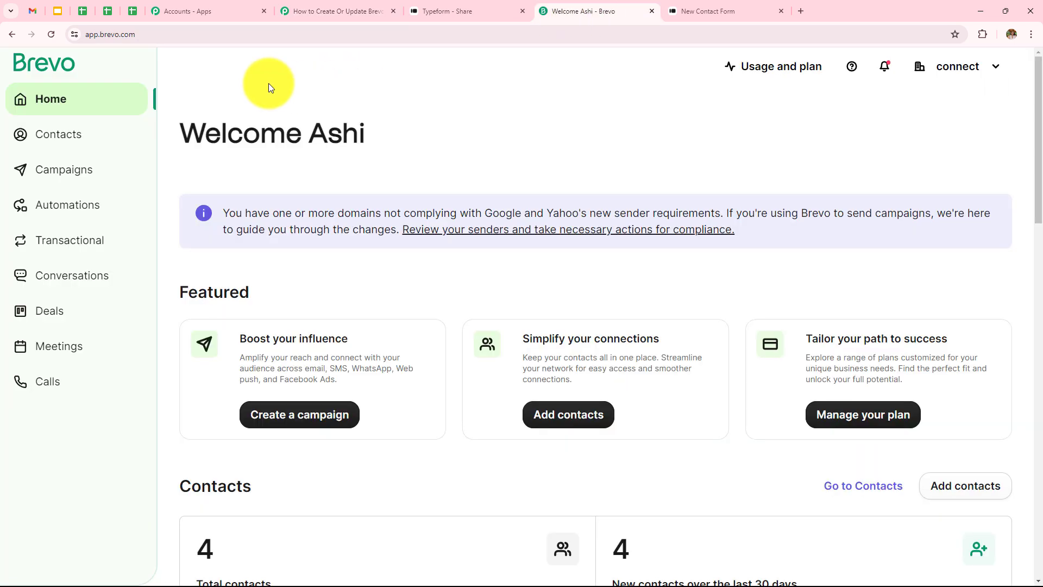
click(154, 35)
key(ctrl+c)
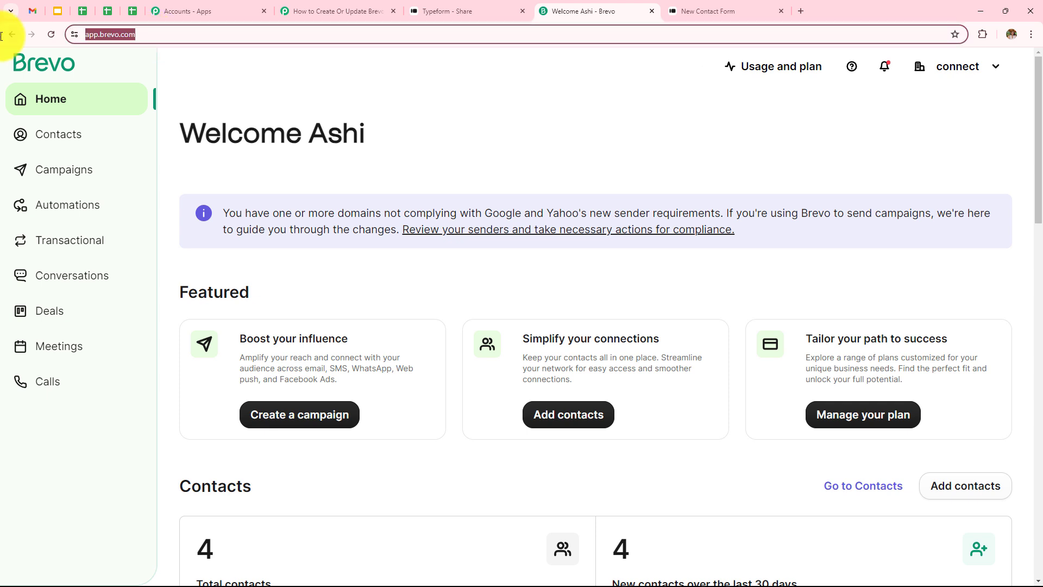
click(369, 9)
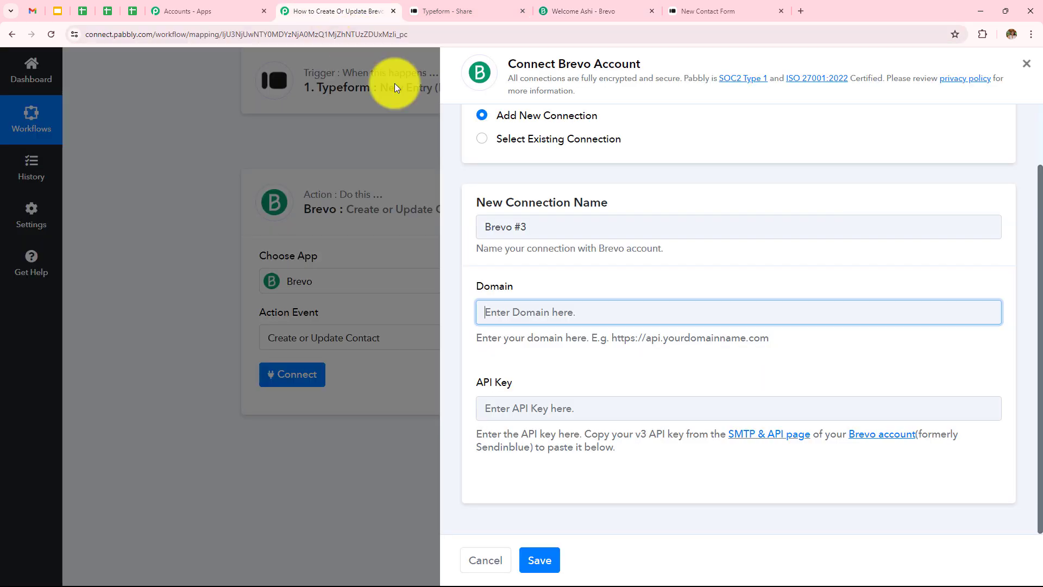
key(ctrl+v)
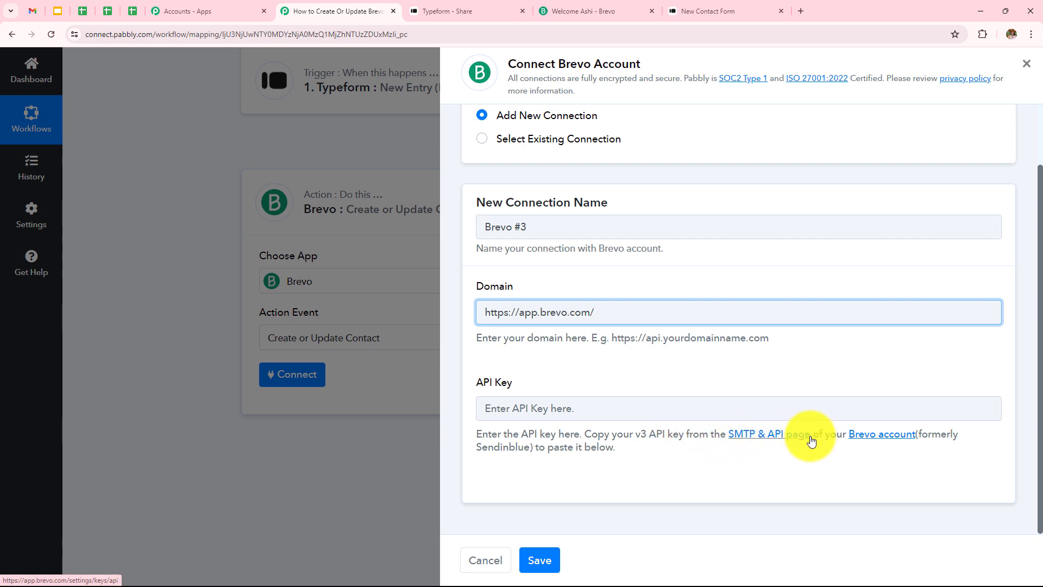
Open Brevo's SMTP & API page, generate a new API key named "smartkey", and copy the key
click(751, 439)
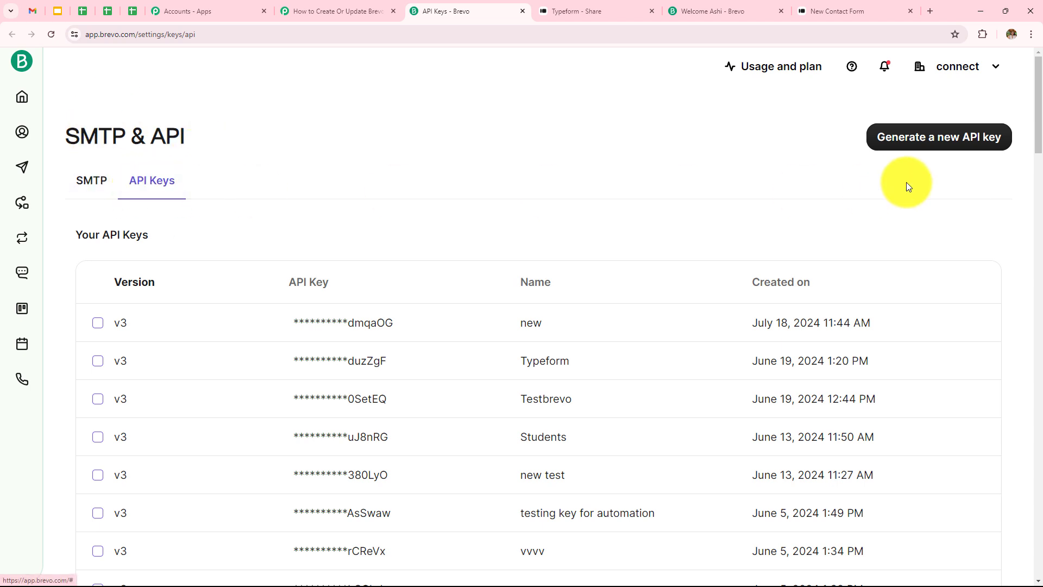
click(933, 141)
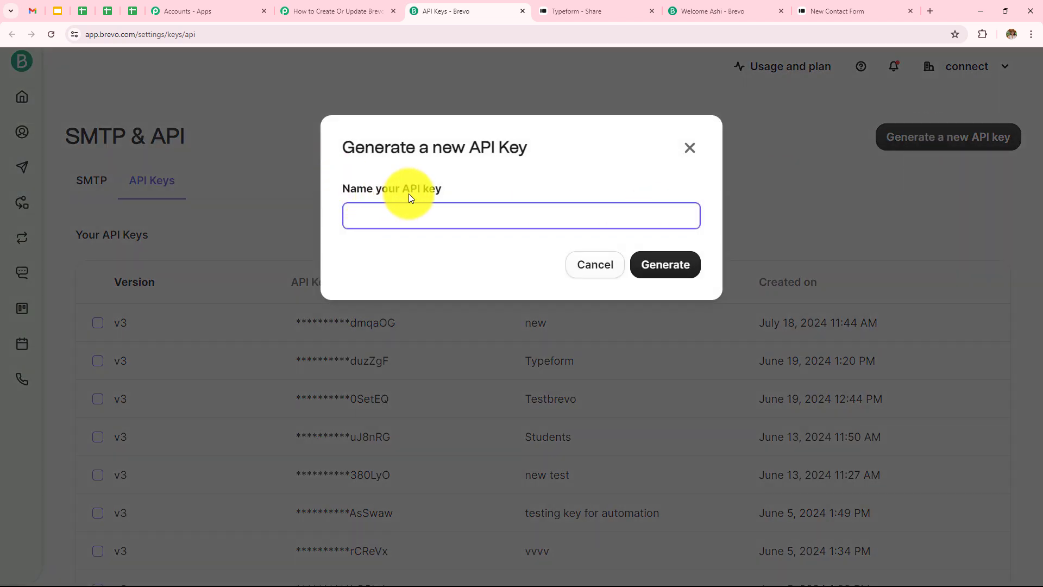
click(442, 218)
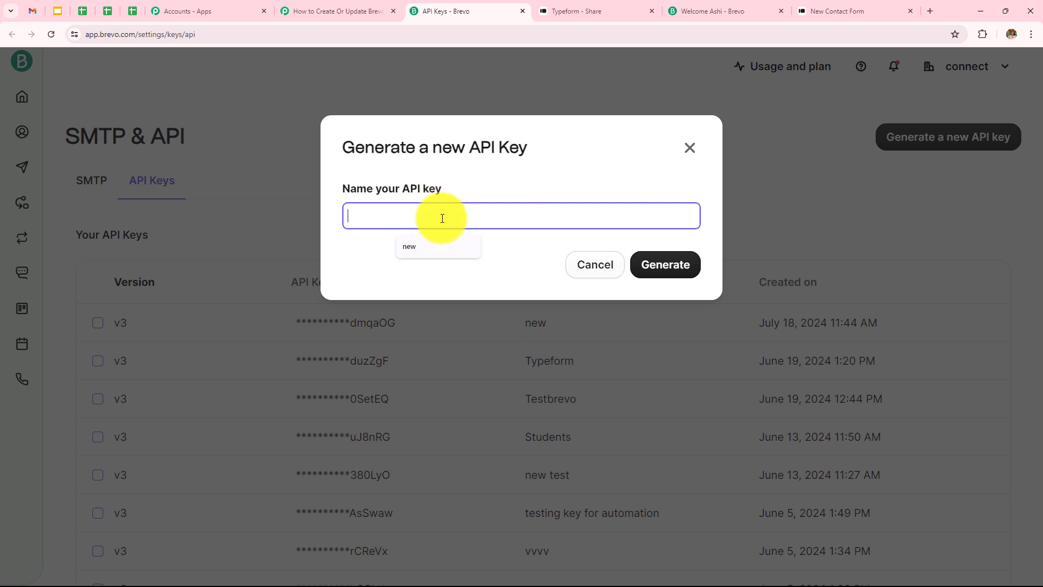
text(smartkey)
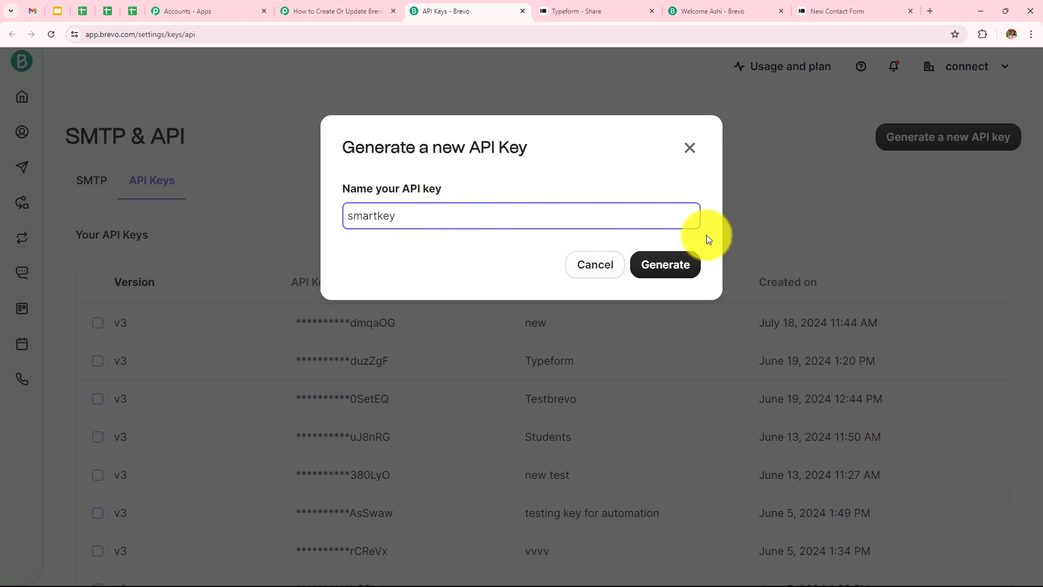
click(670, 266)
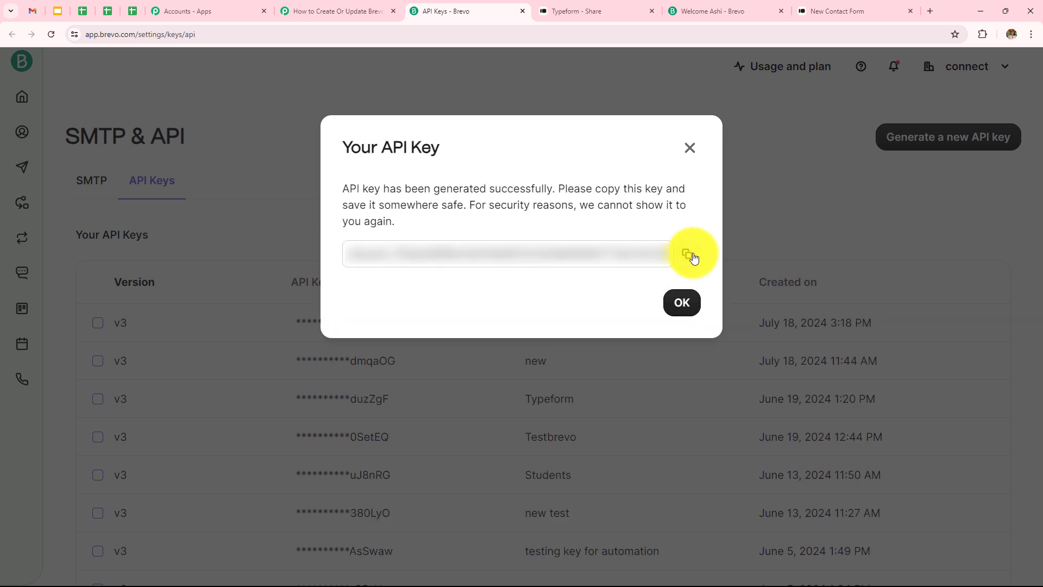
click(688, 255)
click(682, 326)
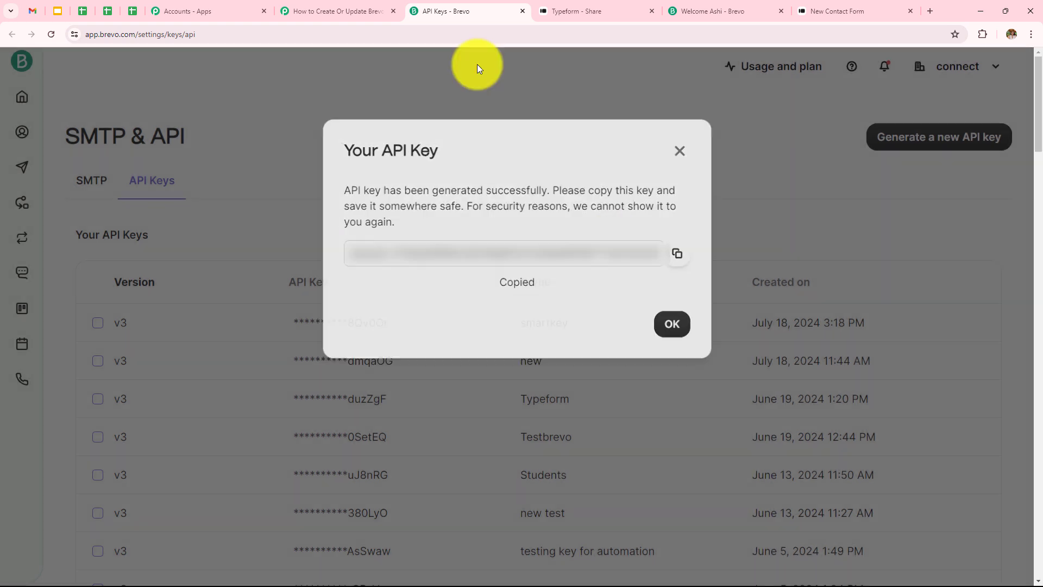
Return to the Pabbly Connect workflow, paste the copied API key into the new Brevo connection, and save the connection
click(337, 11)
click(582, 412)
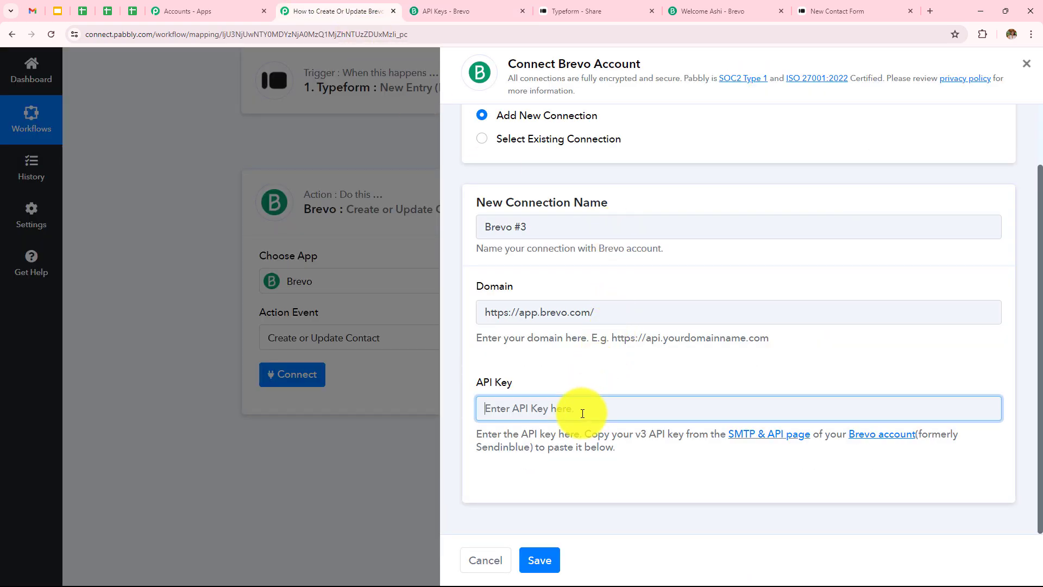
key(ctrl+v)
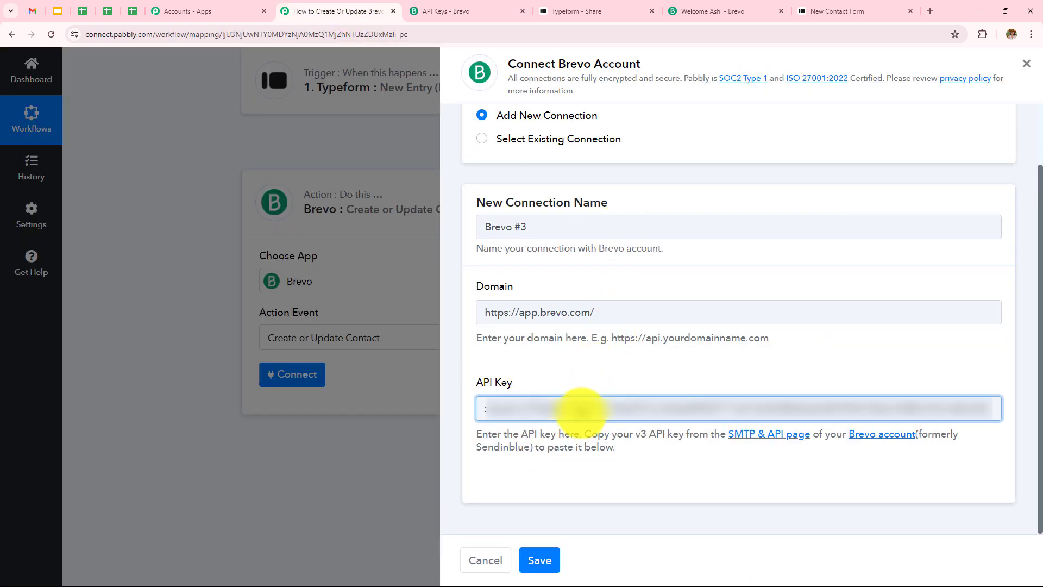
click(538, 559)
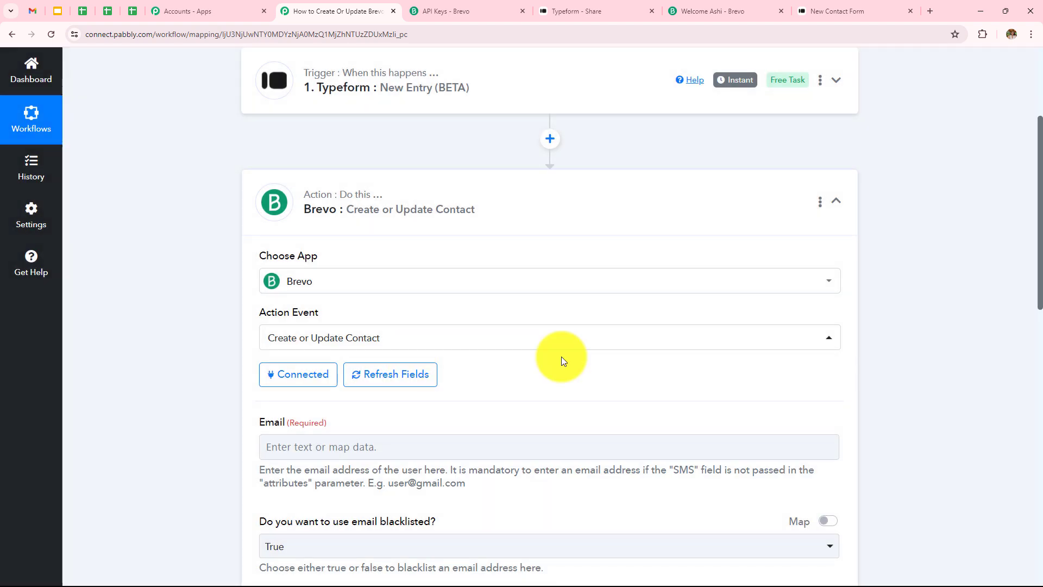
Map the action's Email field to the Typeform response's email answer and set the contact list to Typeform Leads
scroll(561, 356, down, 2)
scroll(562, 357, down, 4)
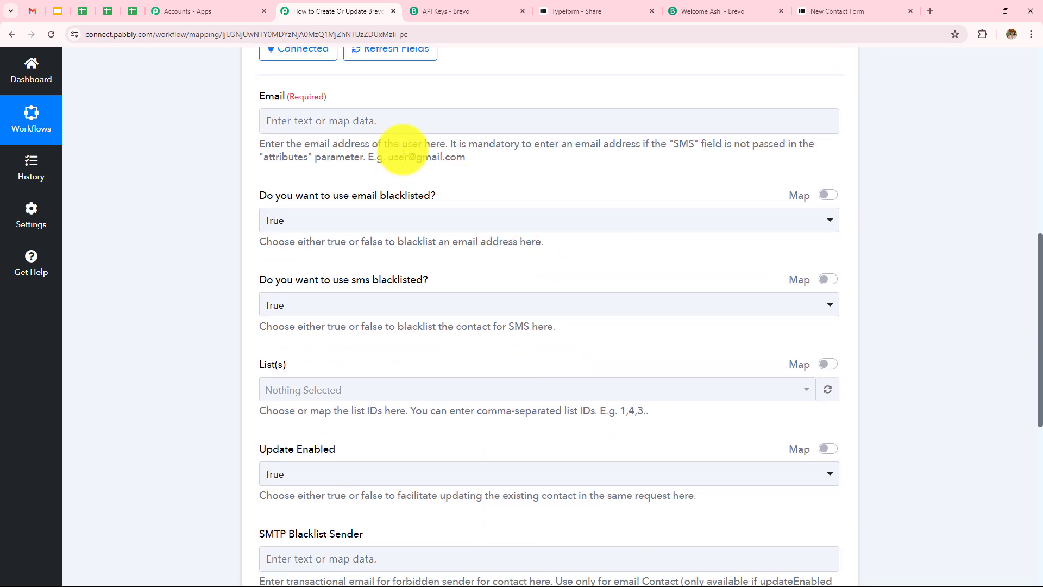
click(298, 118)
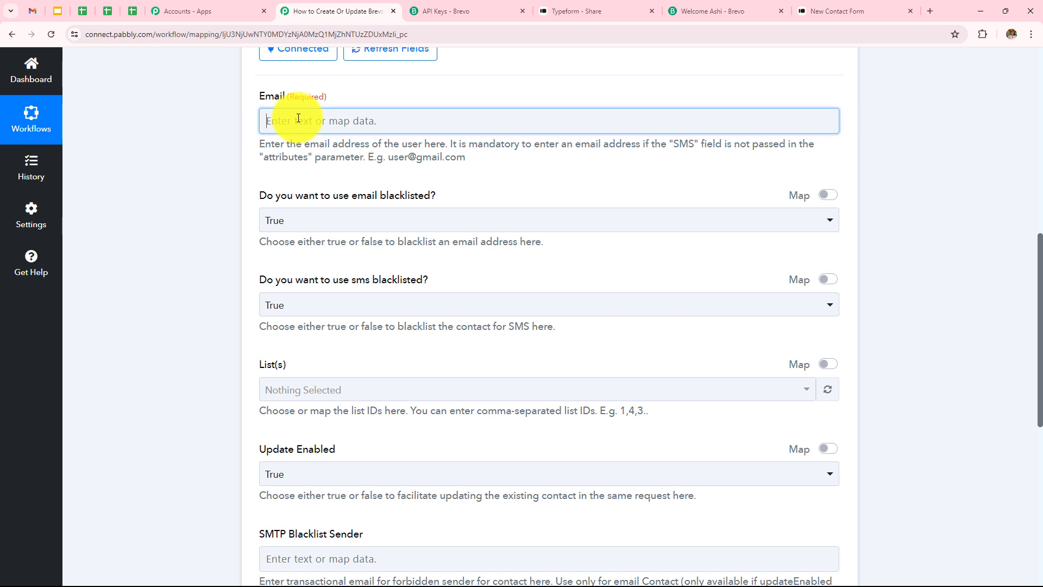
click(335, 232)
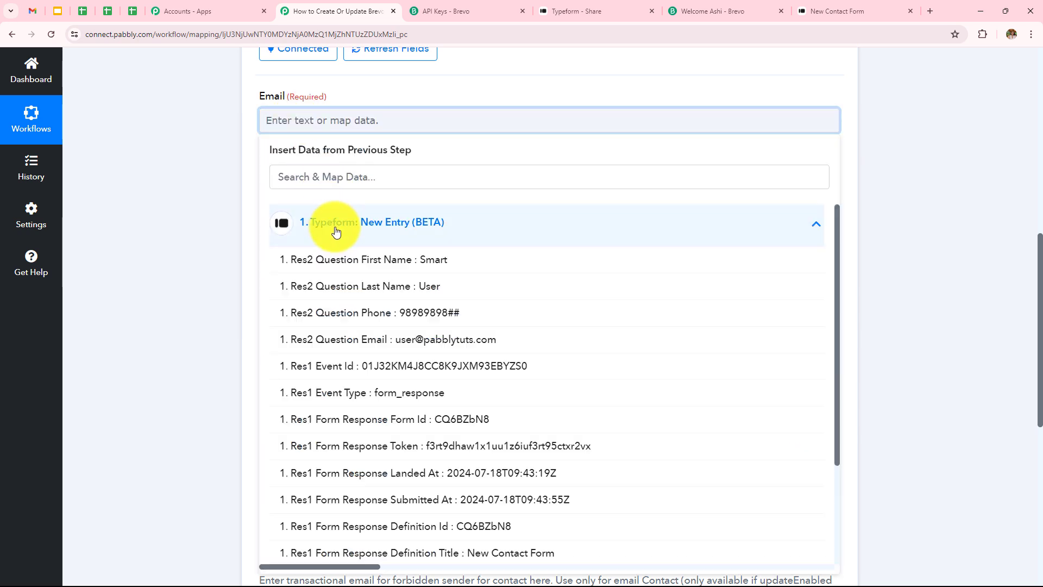
click(425, 343)
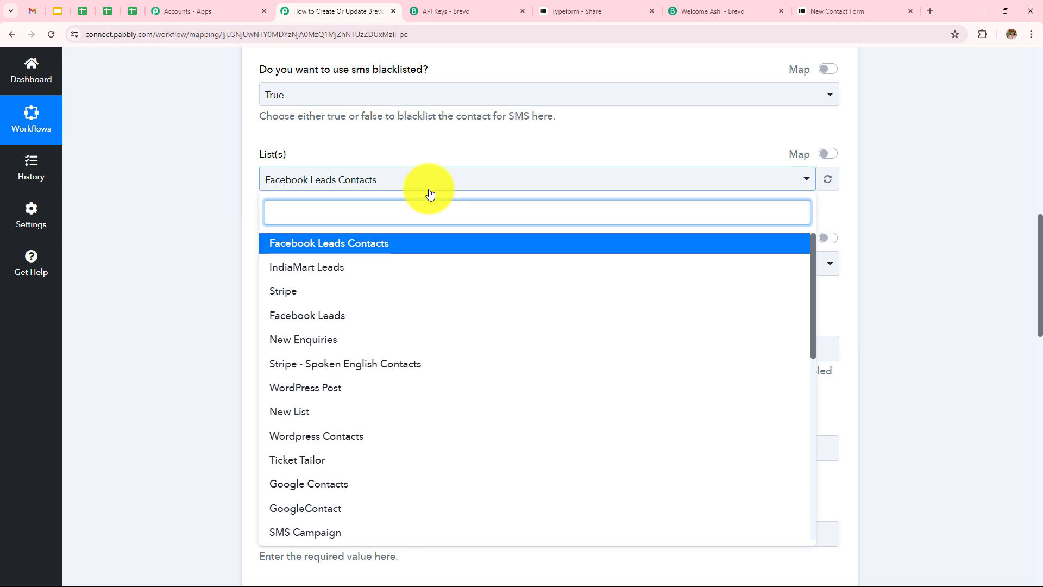
scroll(370, 337, down, 2)
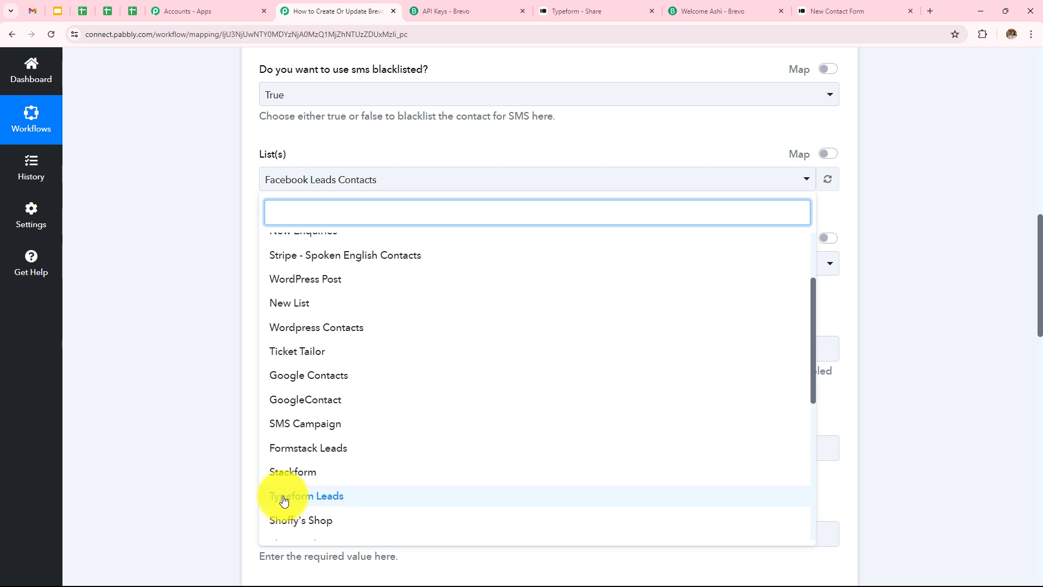
click(352, 504)
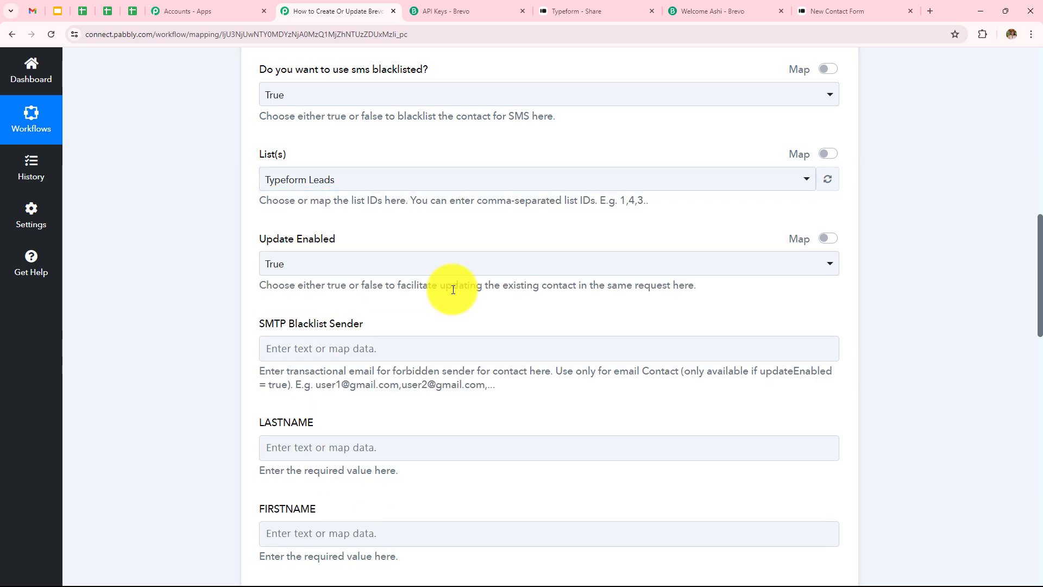
Map the LASTNAME field to the Last Name answer from the Typeform response
scroll(413, 282, down, 3)
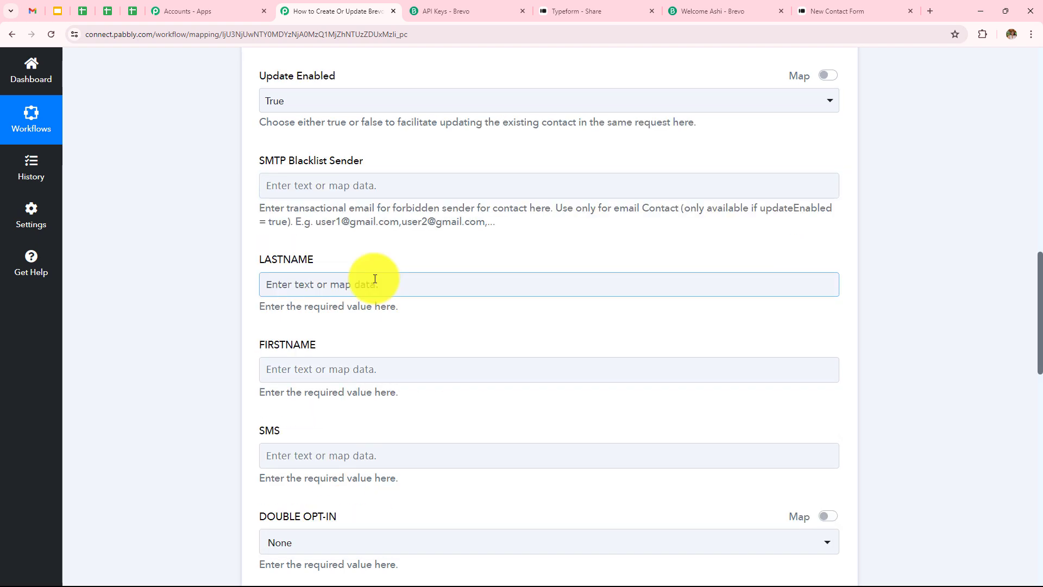
click(374, 278)
click(386, 379)
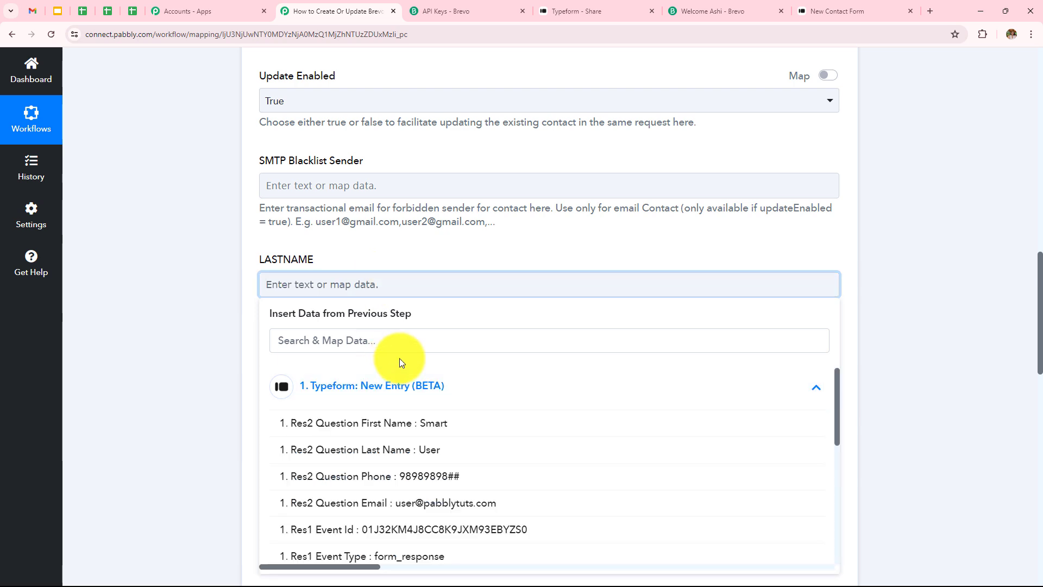
scroll(401, 361, down, 2)
scroll(426, 425, down, 4)
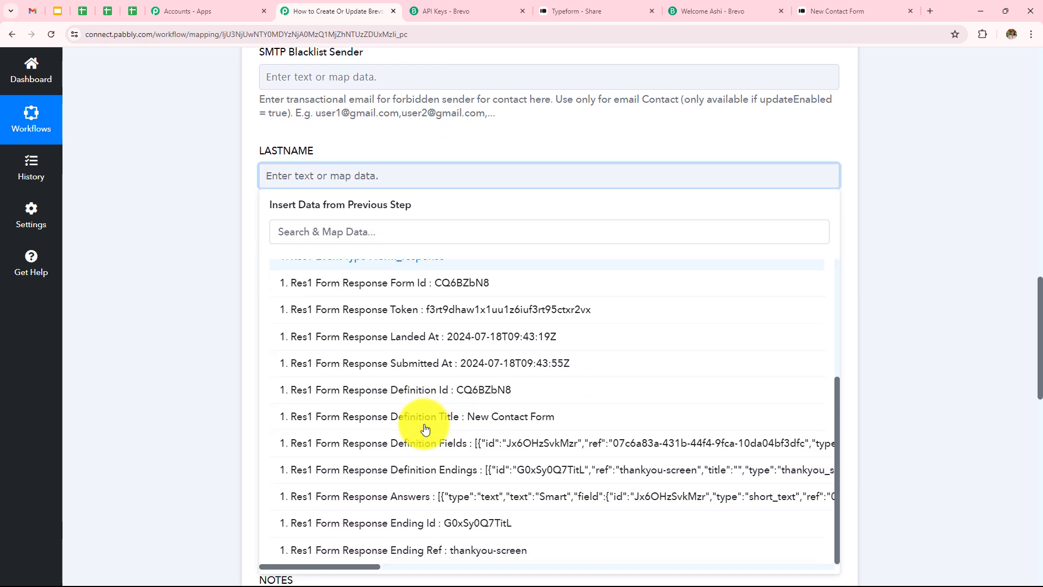
scroll(425, 429, down, 2)
scroll(424, 426, up, 2)
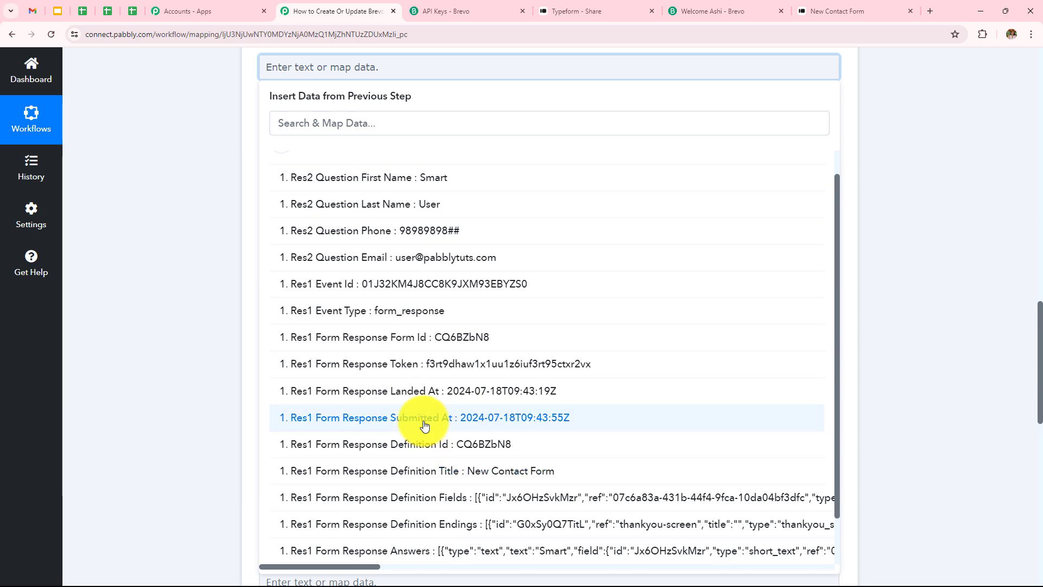
click(381, 202)
click(185, 229)
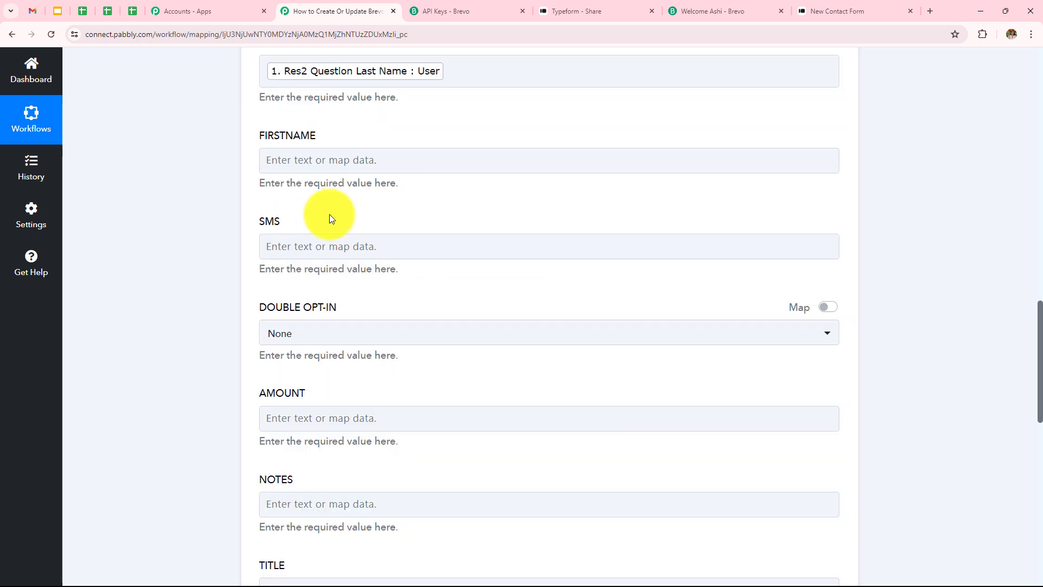
Map the FIRSTNAME field to the First Name answer from the Typeform response
click(345, 162)
click(382, 274)
click(410, 311)
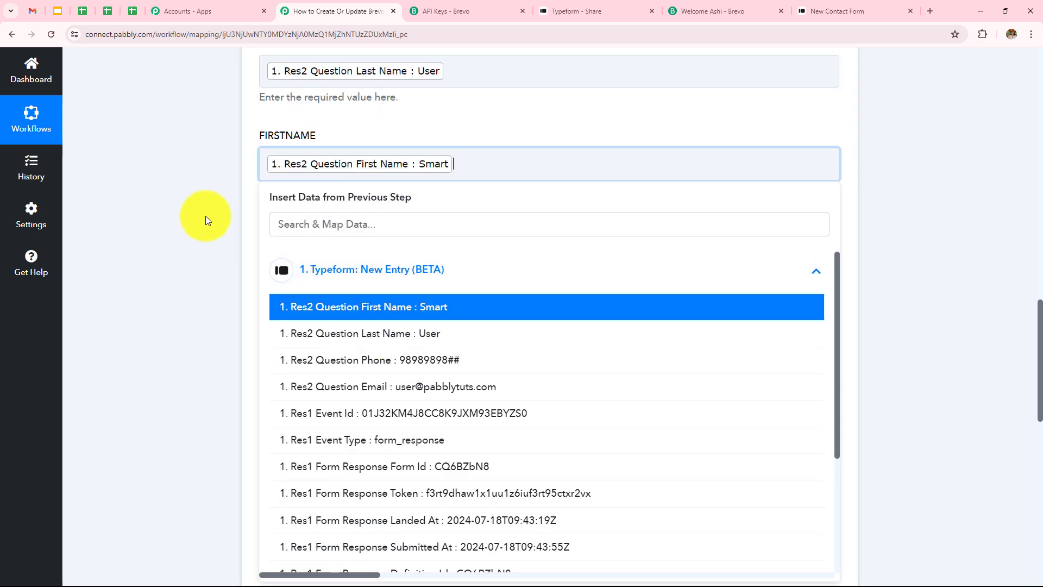
click(206, 216)
Save the Brevo action step and send a test request with the mapped data
scroll(326, 272, down, 10)
scroll(329, 275, down, 3)
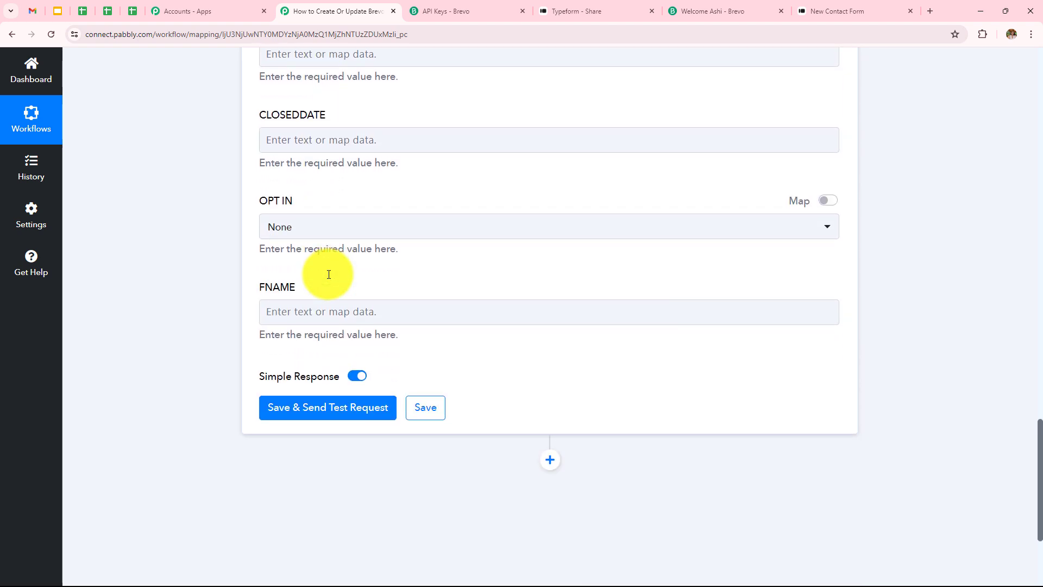
click(314, 403)
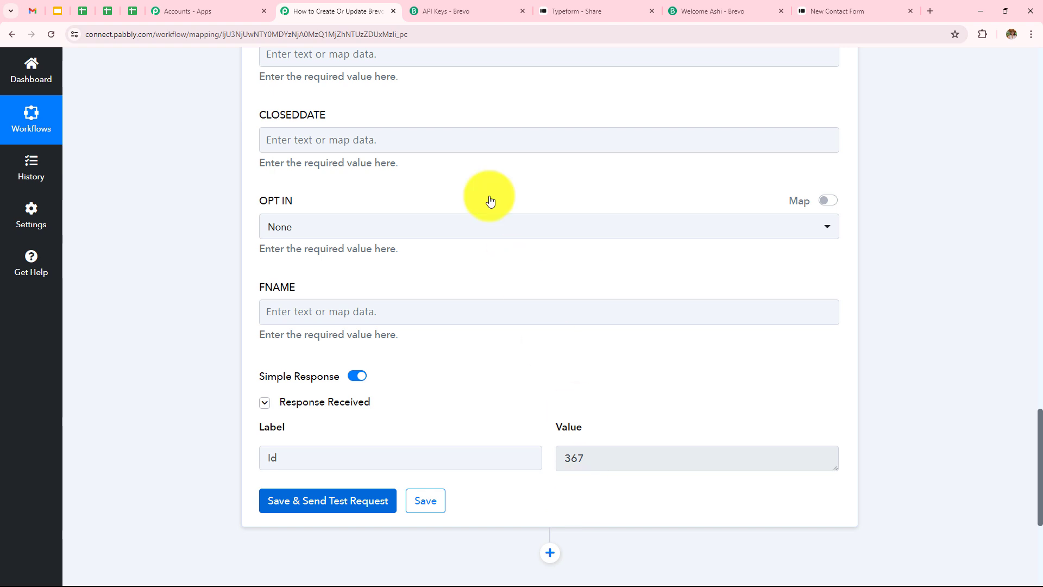
Close the Brevo API keys page and, in Brevo's contact lists, open Typeform Leads to check for the test contact
click(525, 11)
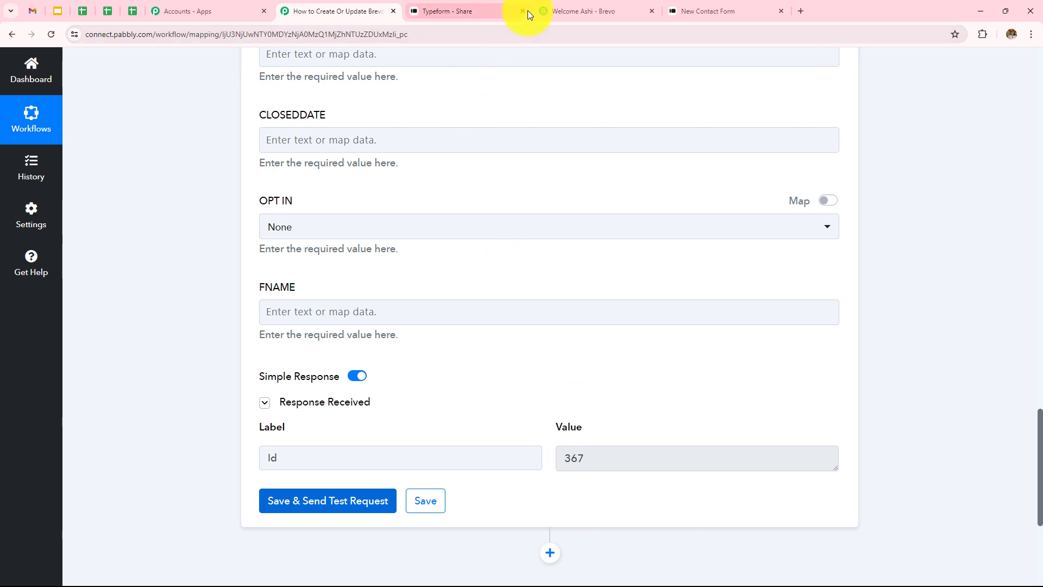
click(556, 10)
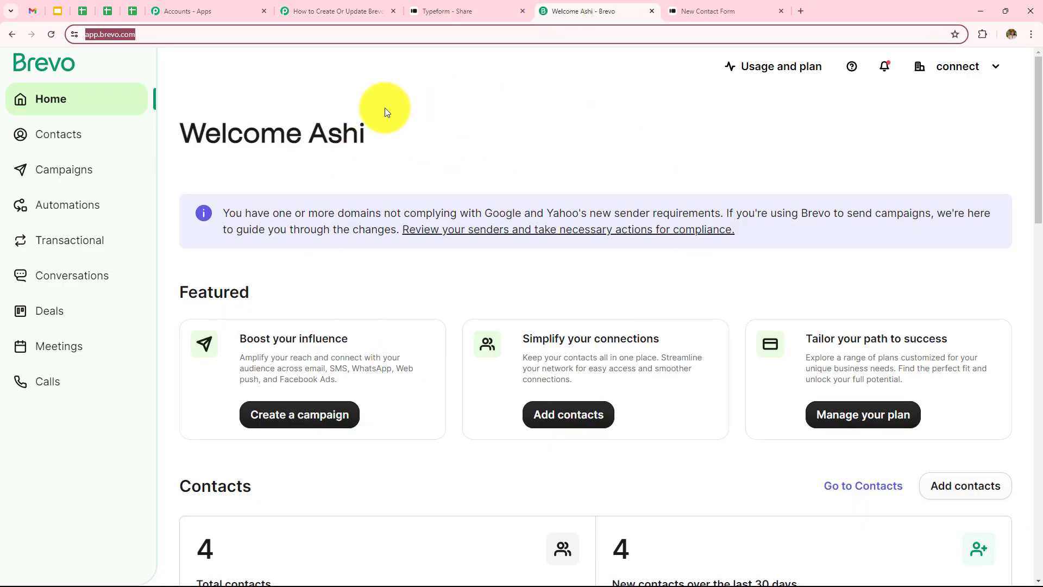
click(81, 136)
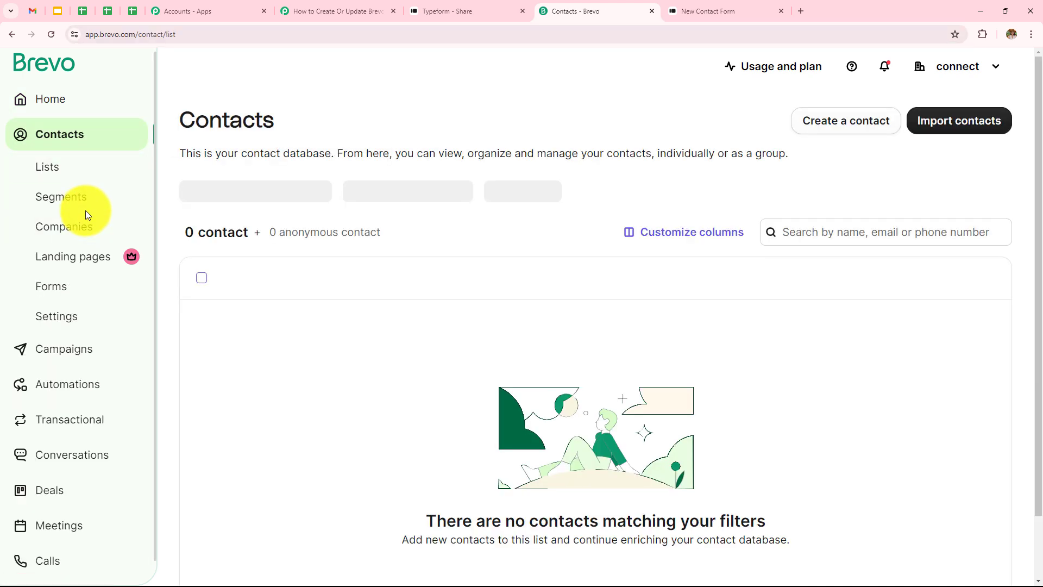
click(66, 175)
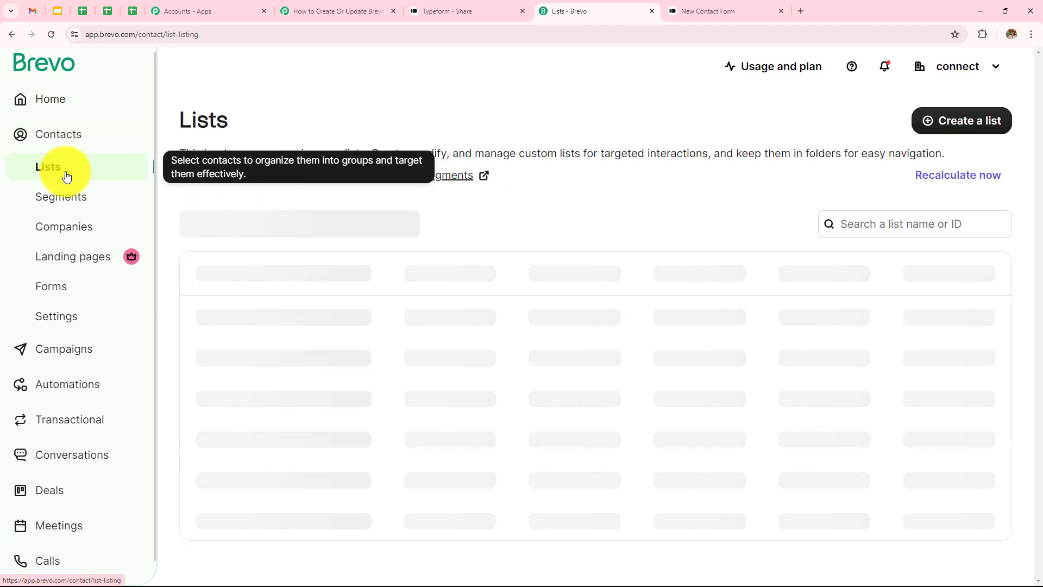
scroll(323, 334, down, 6)
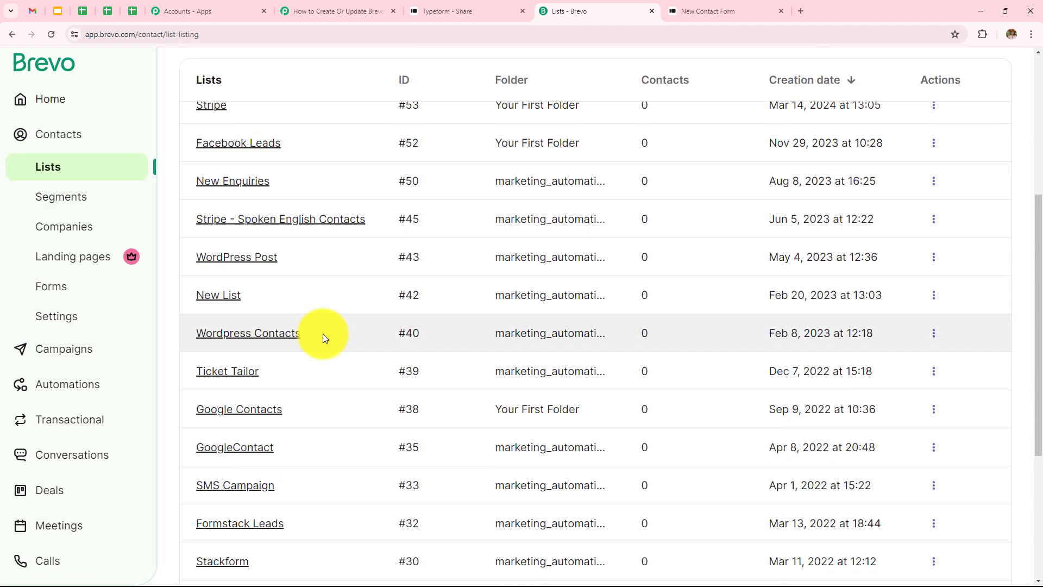
scroll(323, 337, down, 3)
click(276, 505)
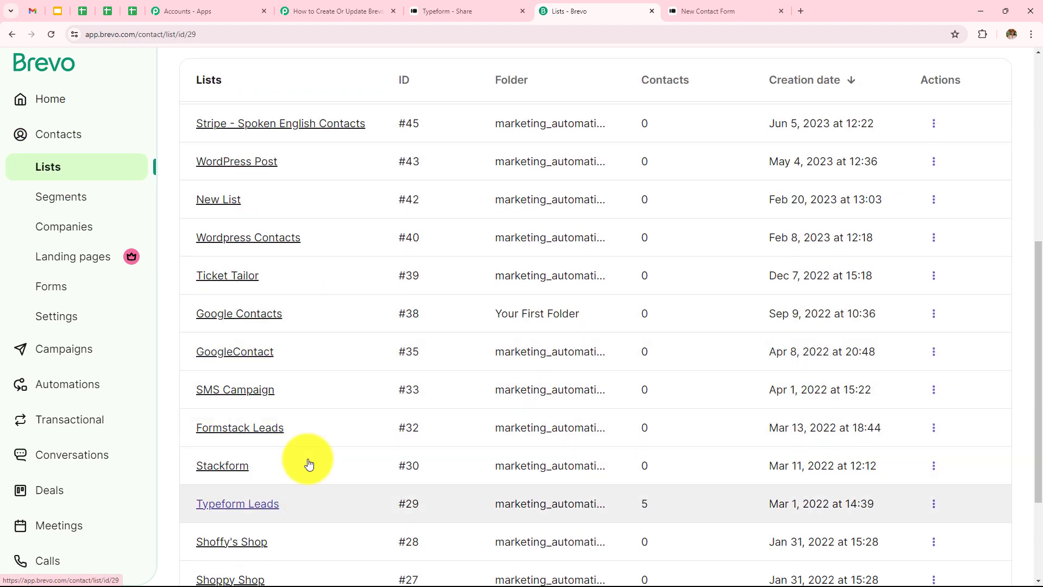
scroll(440, 353, down, 3)
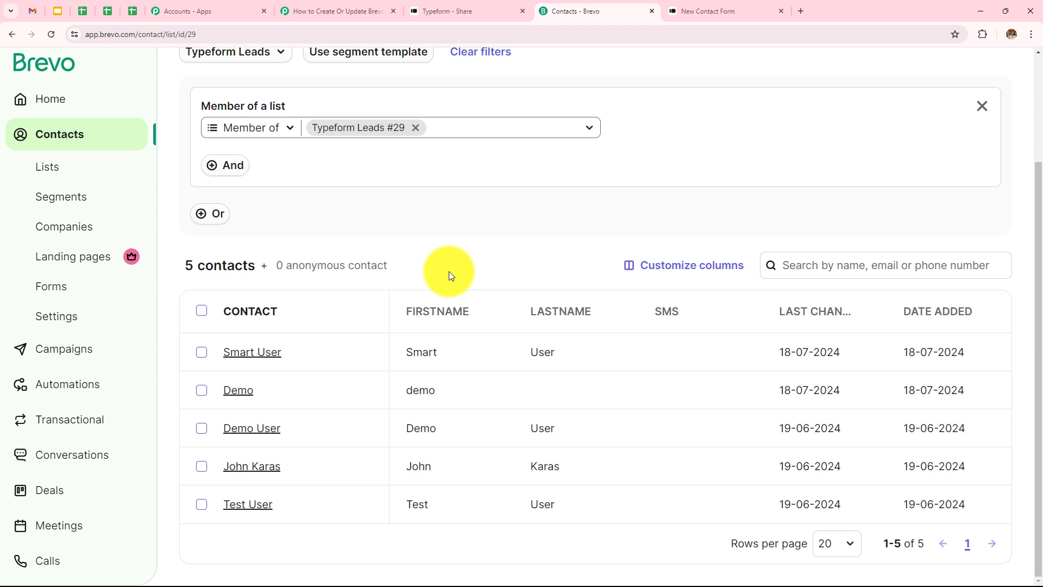
Copy the New Contact Form's share link from Typeform, open it in a new browser tab, and close the old form tab
click(470, 10)
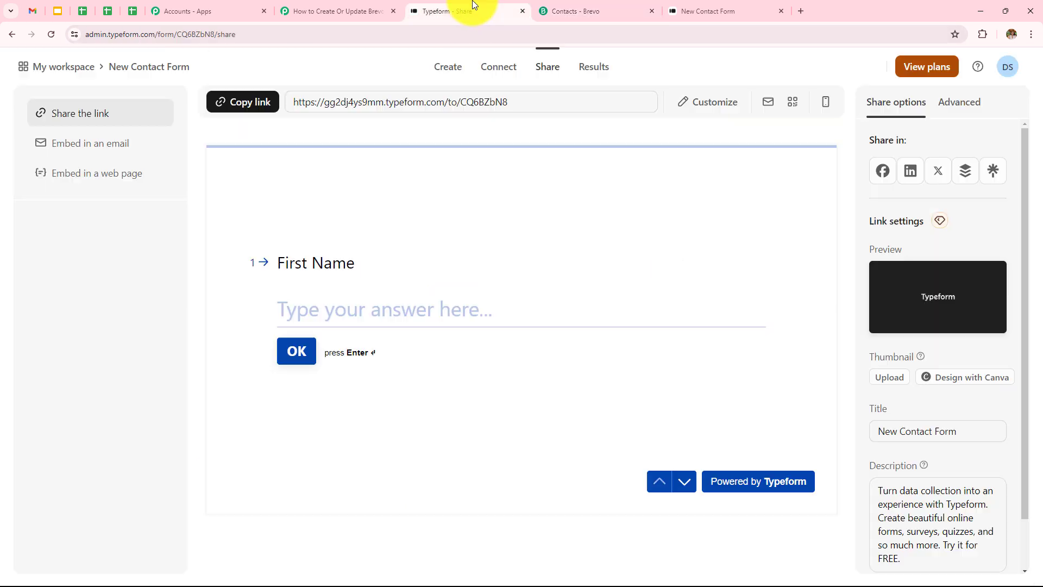
click(245, 111)
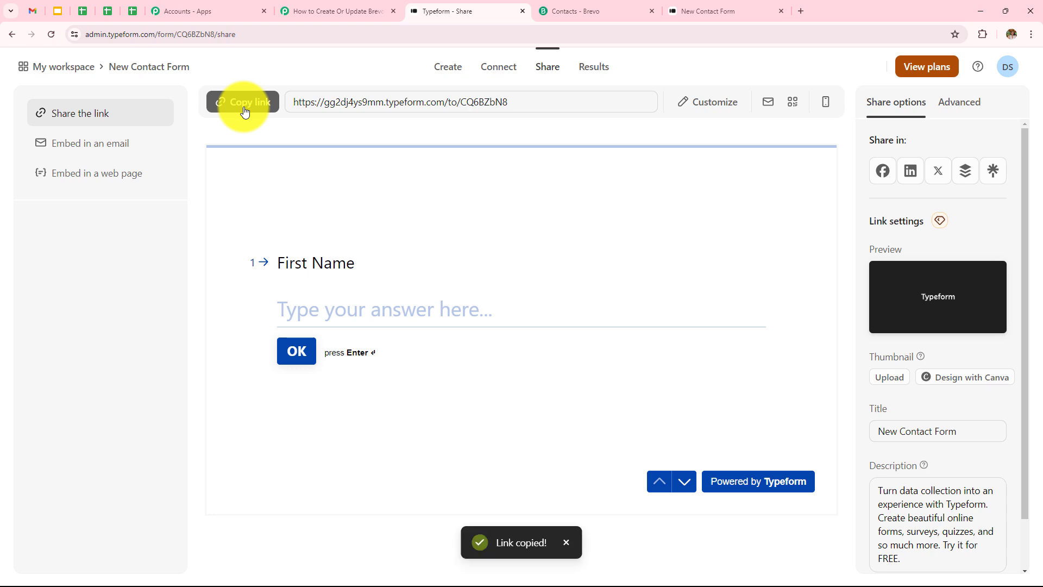
click(800, 11)
click(729, 35)
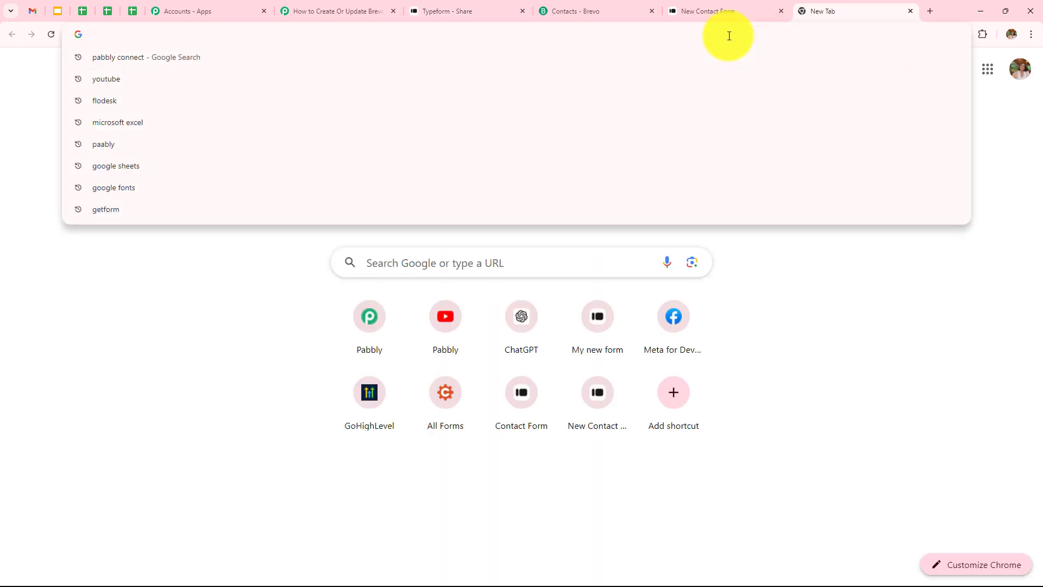
key(ctrl+v)
key(Return)
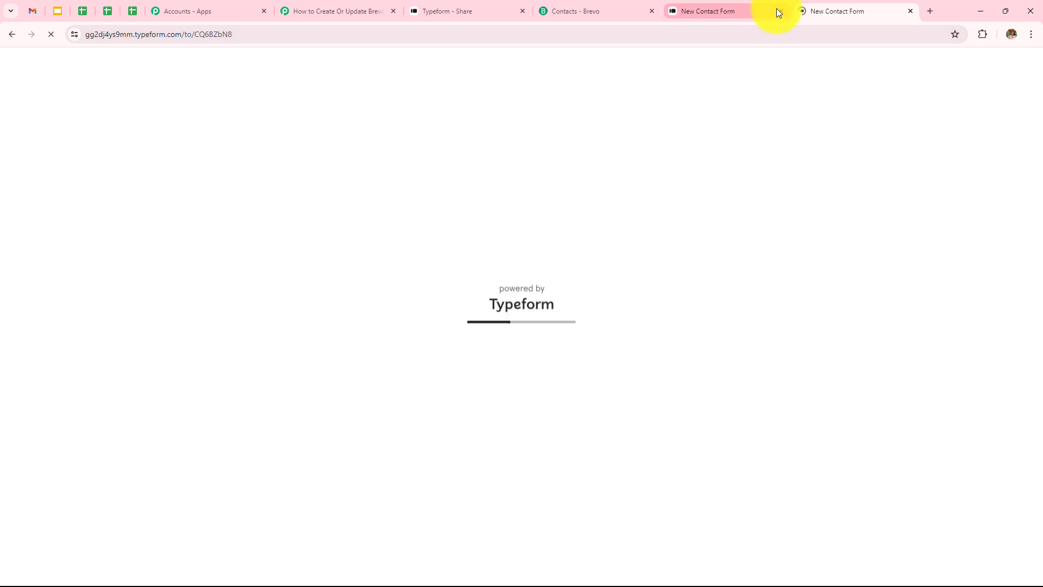
click(780, 10)
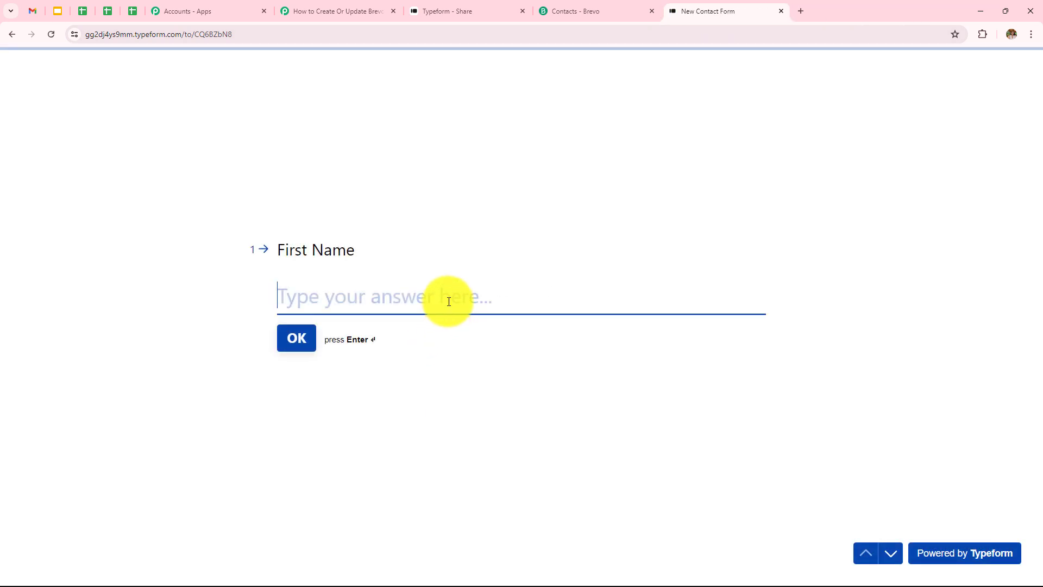
Answer the form's First Name and Last Name questions with the test contact's first and last name
text(Dummy)
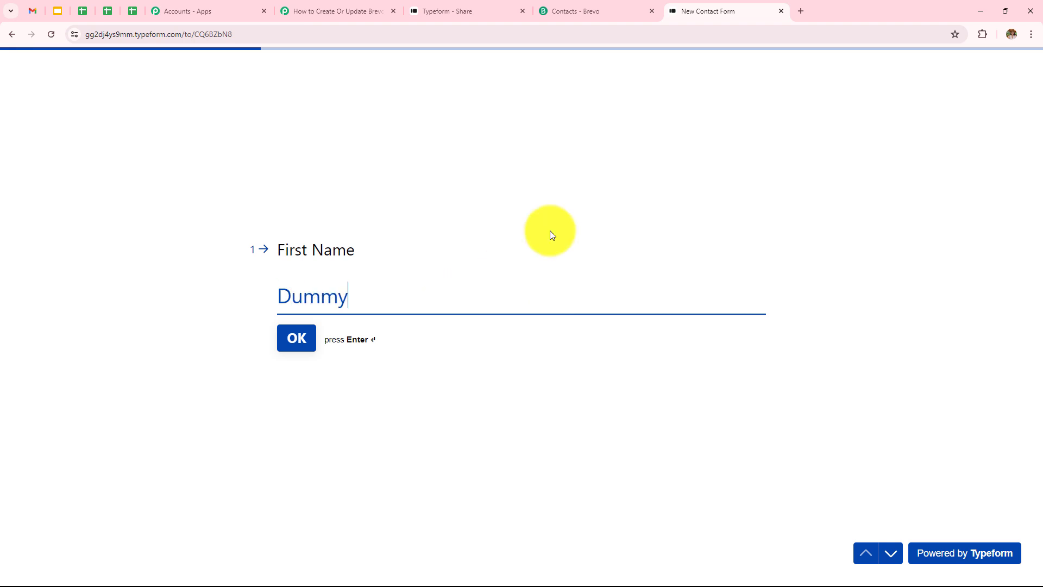
key(Return)
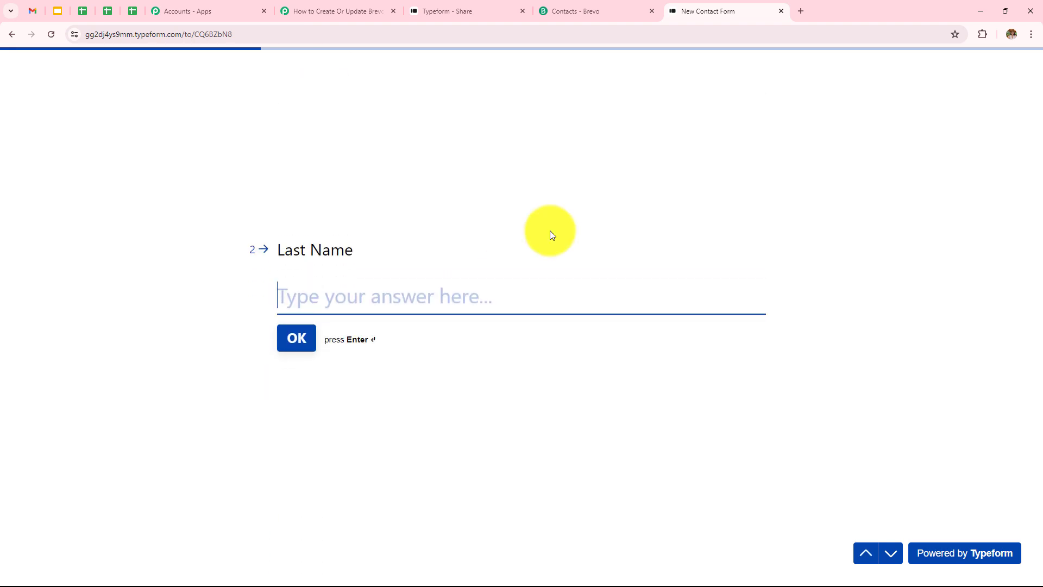
text(User)
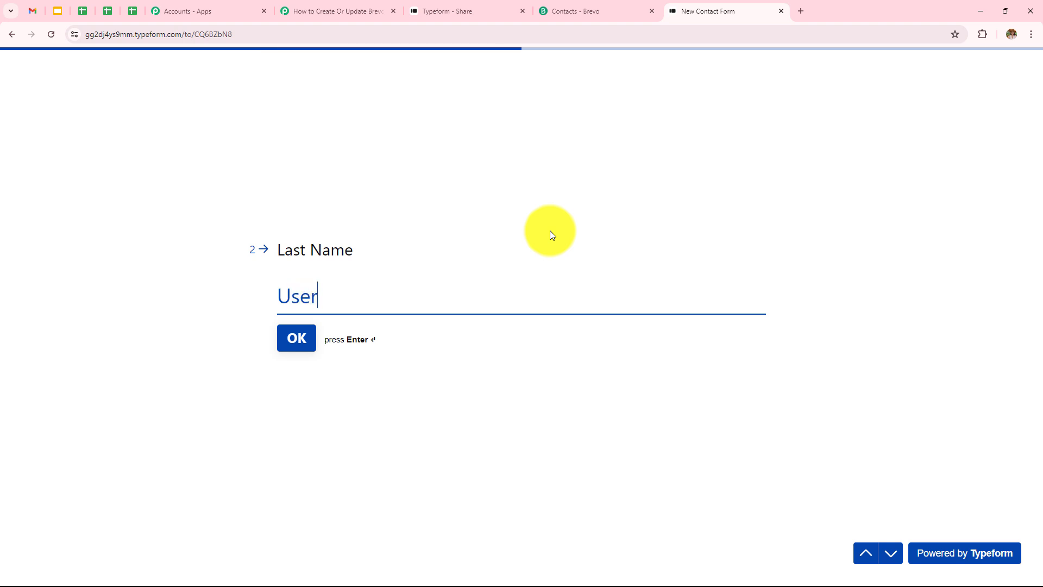
key(Return)
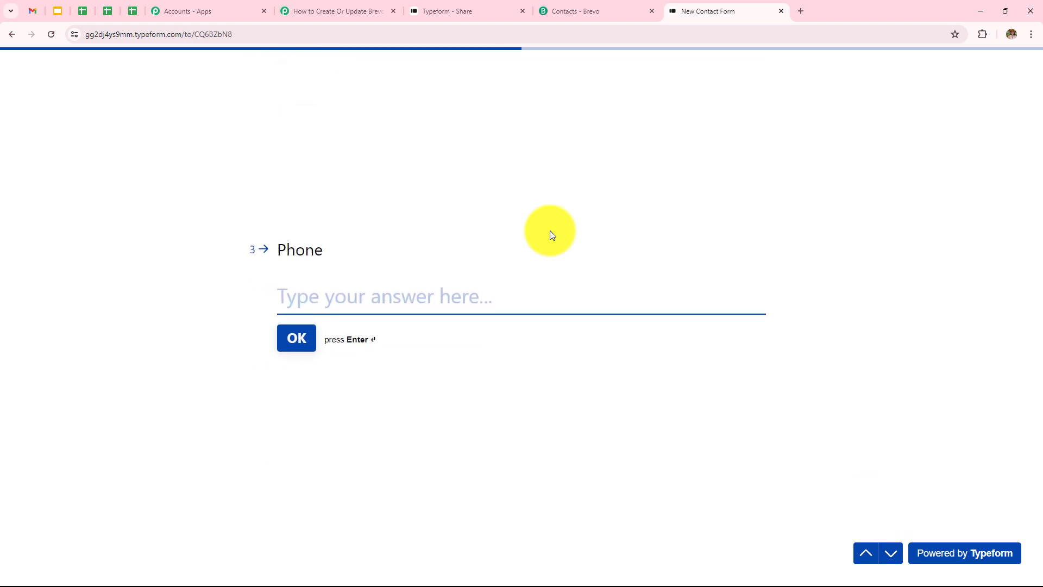
Enter the test contact's phone number and e-mail address in the remaining questions and submit the form
text(98989)
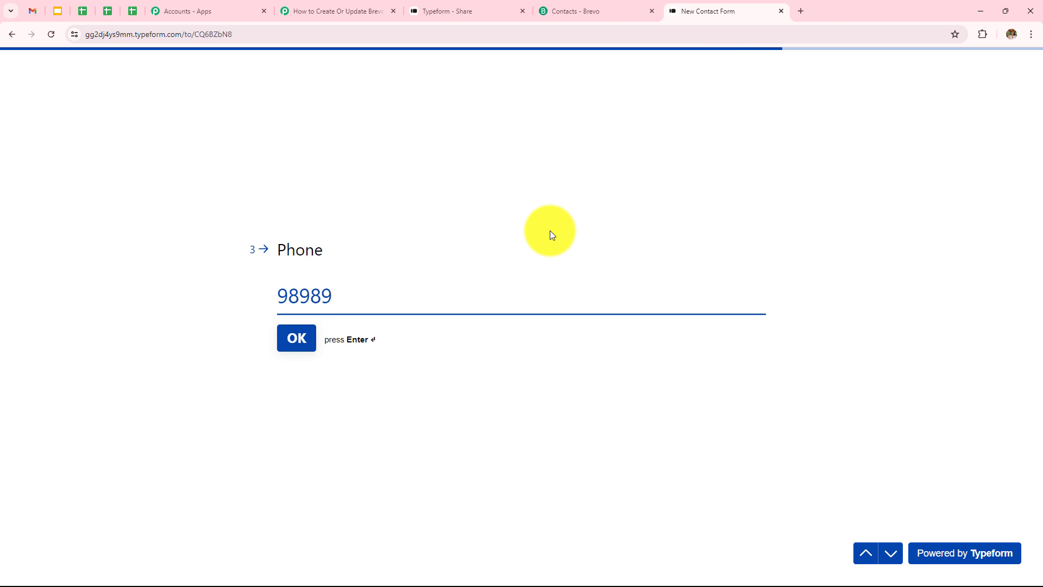
text(989898##)
key(Return)
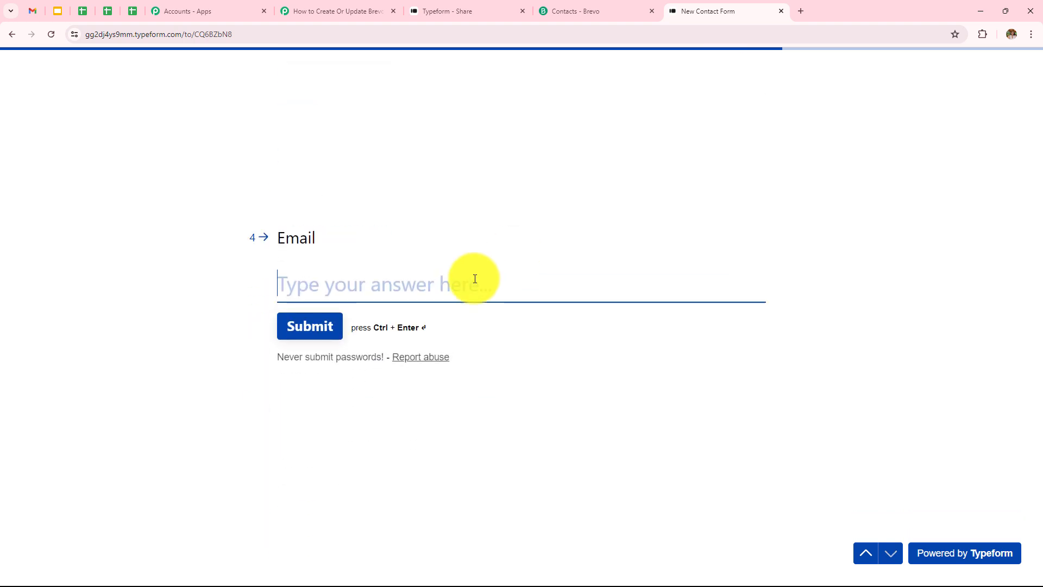
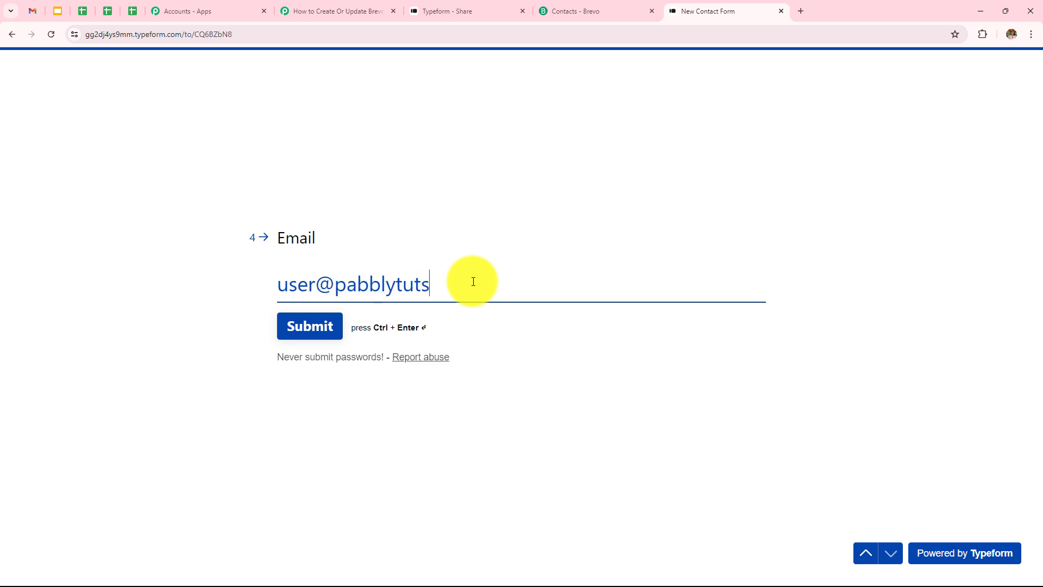
click(319, 329)
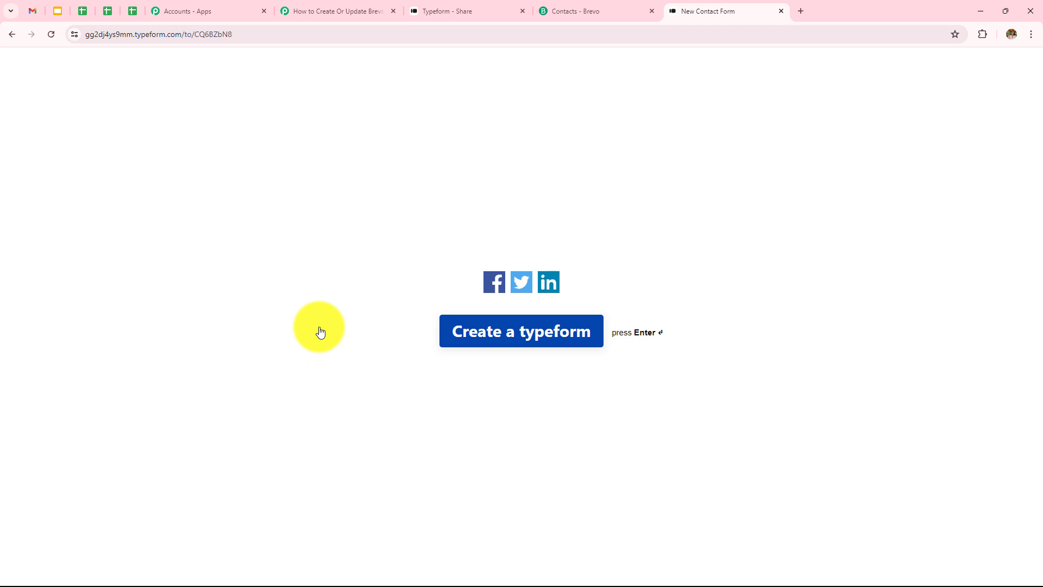
Switch to Brevo, reload the Typeform Leads list and open the first contact to check its details against the submission
click(558, 12)
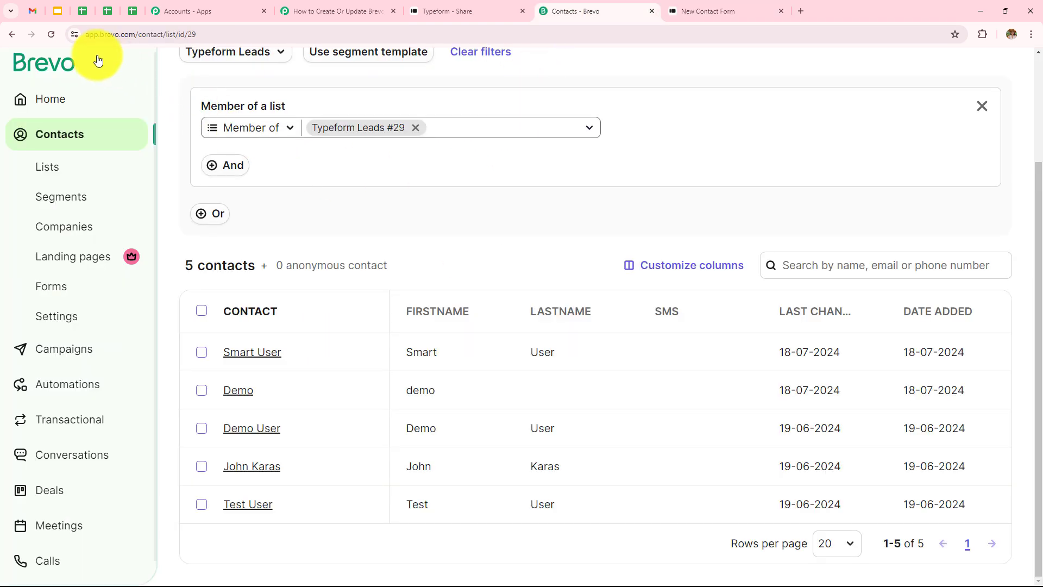
click(51, 34)
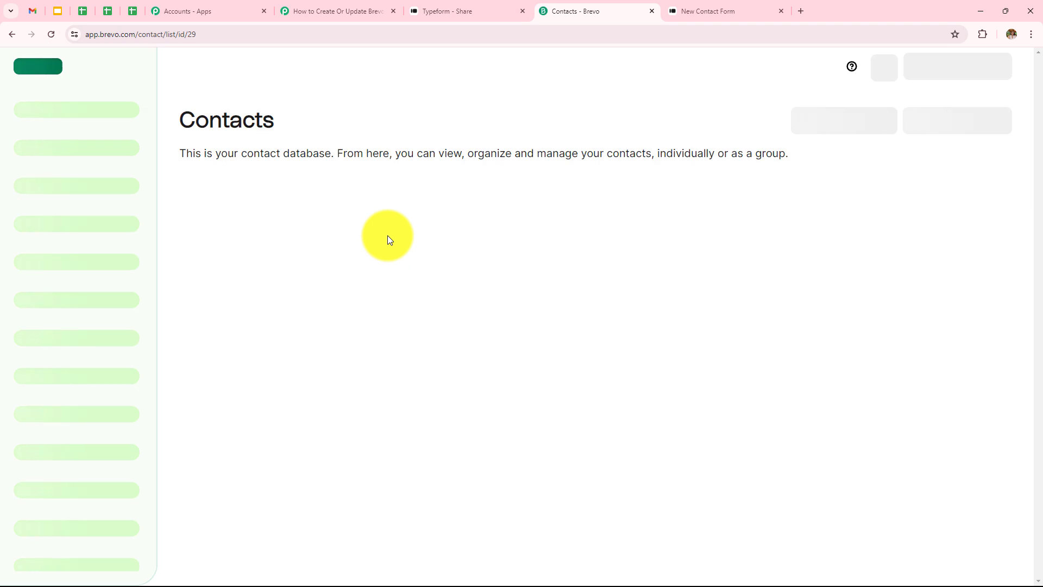
scroll(493, 160, down, 3)
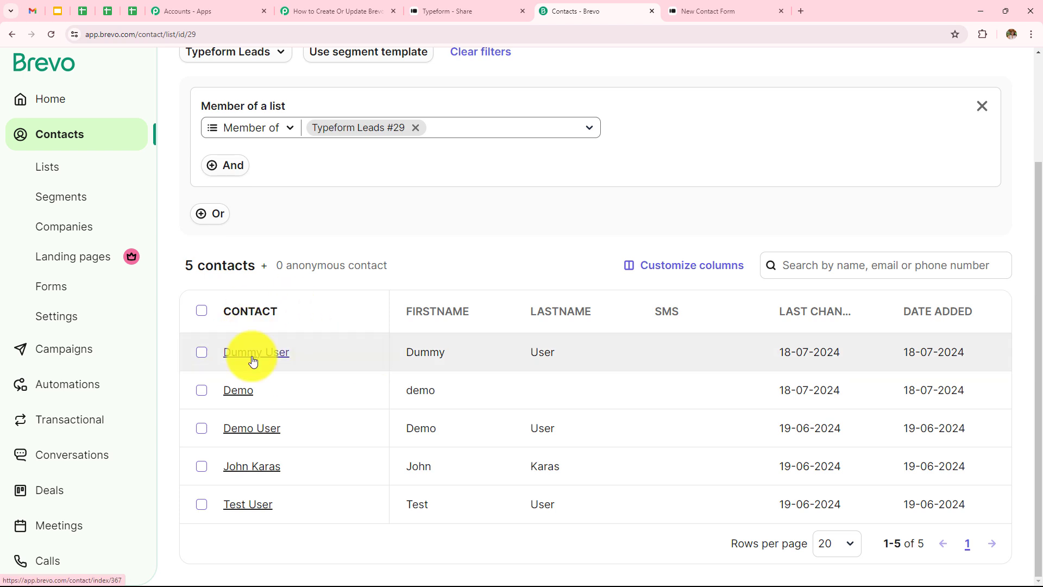
click(252, 359)
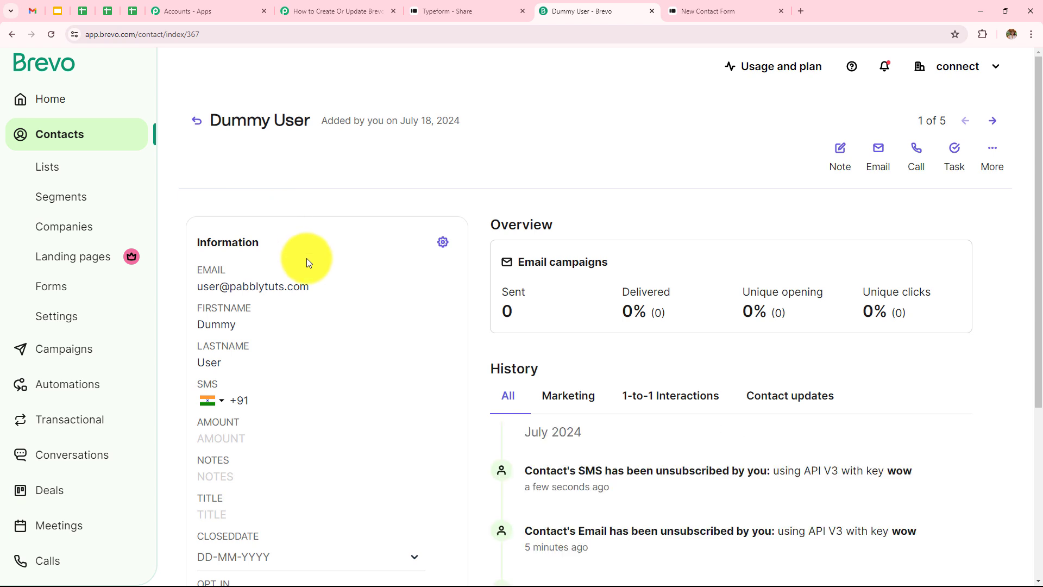
scroll(305, 260, down, 3)
scroll(212, 227, up, 2)
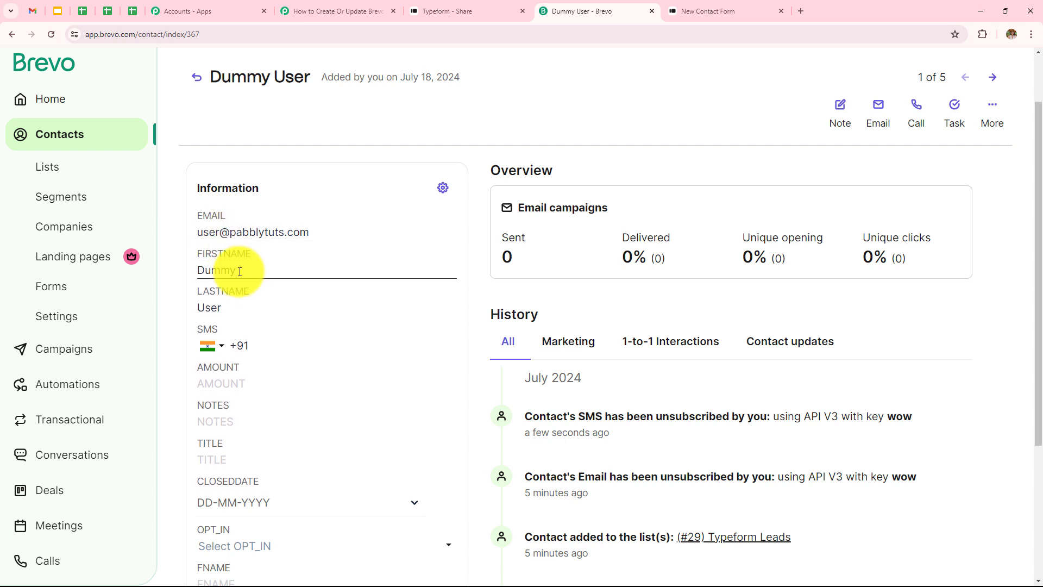
Switch to the Pabbly Connect workflow and review the Typeform trigger's form selection and captured response
click(358, 11)
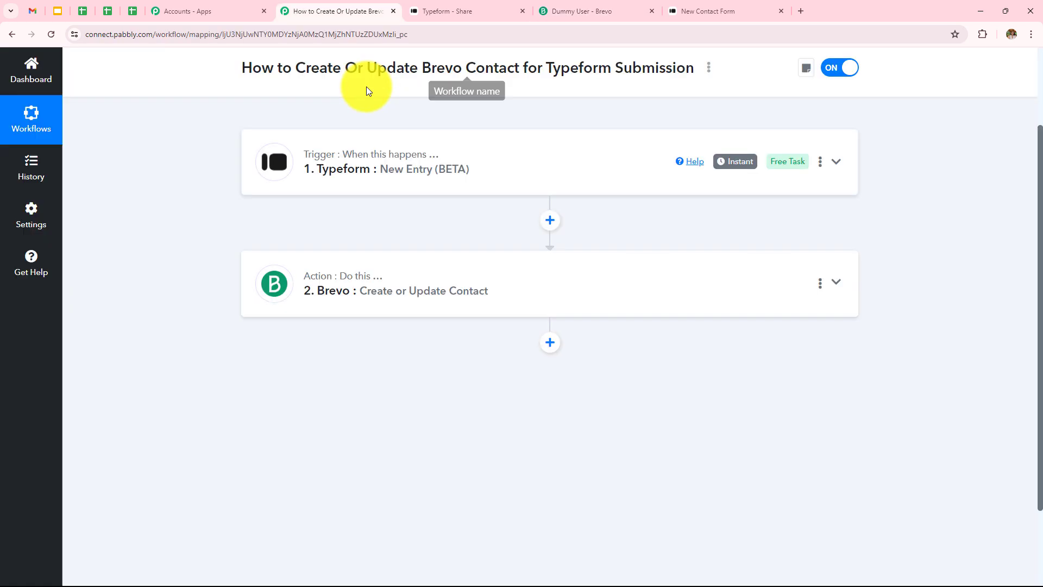
click(478, 176)
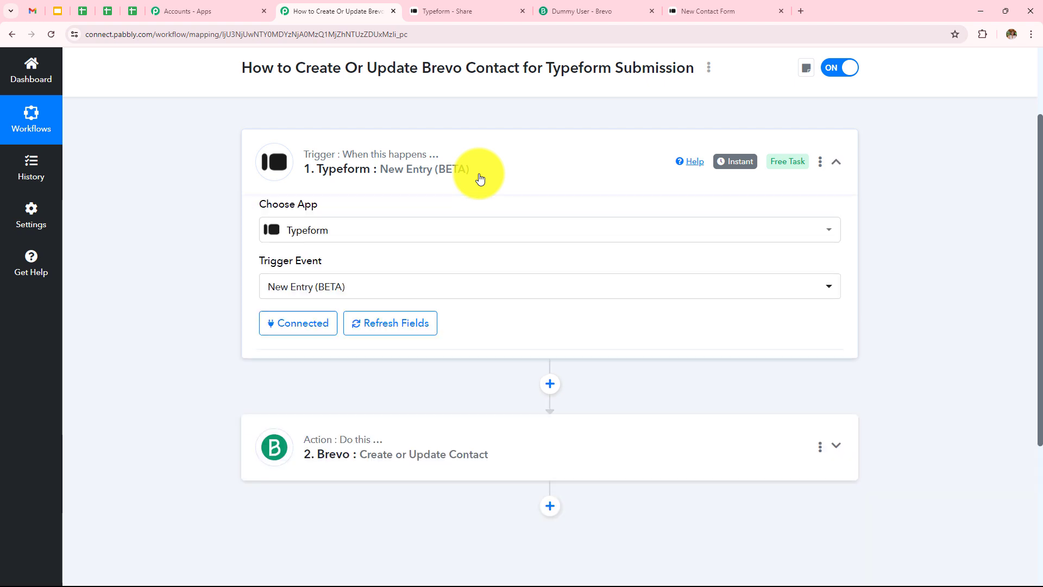
scroll(480, 179, up, 2)
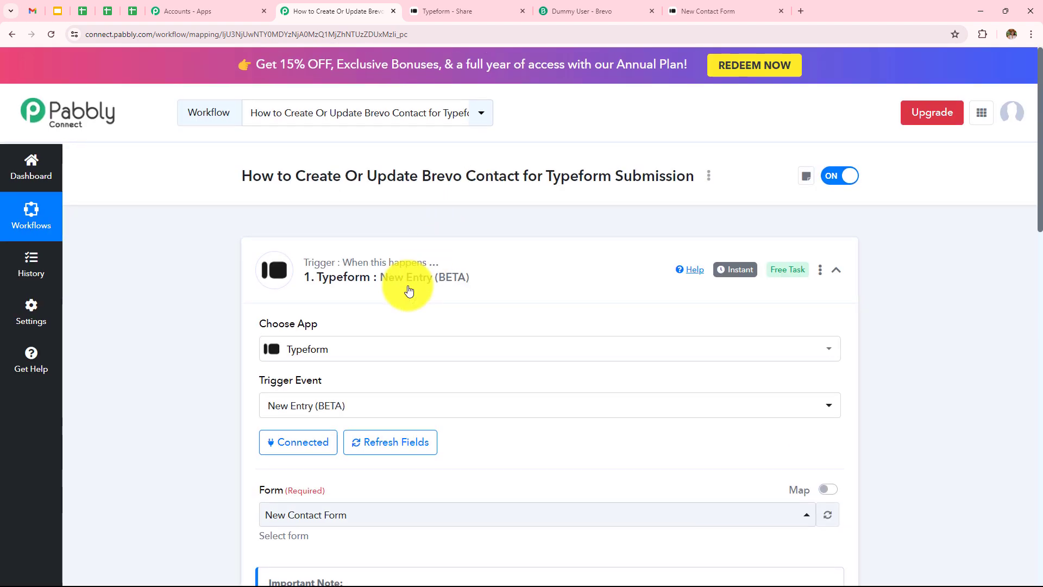
scroll(347, 271, down, 2)
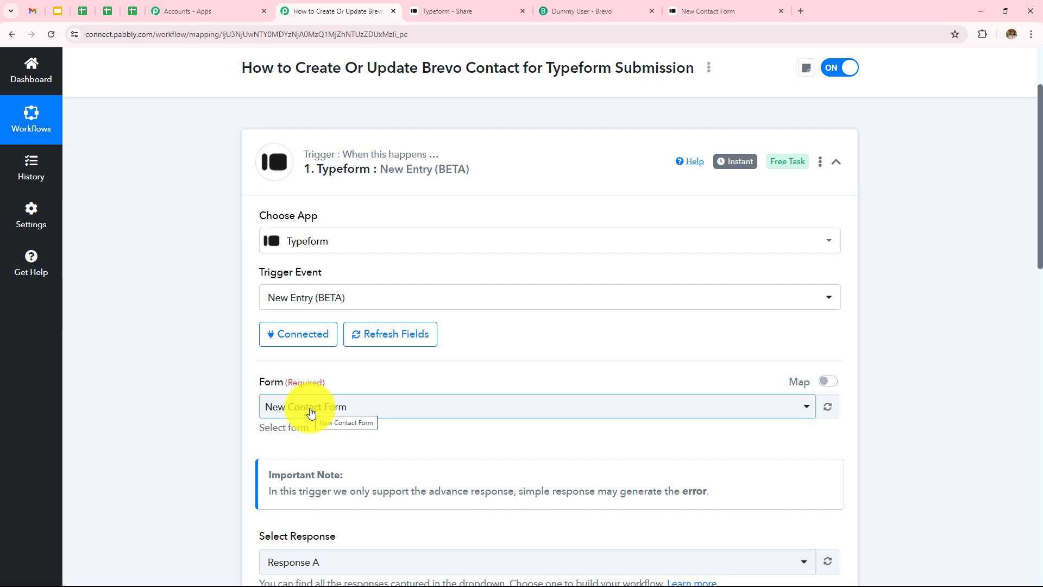
scroll(434, 362, down, 7)
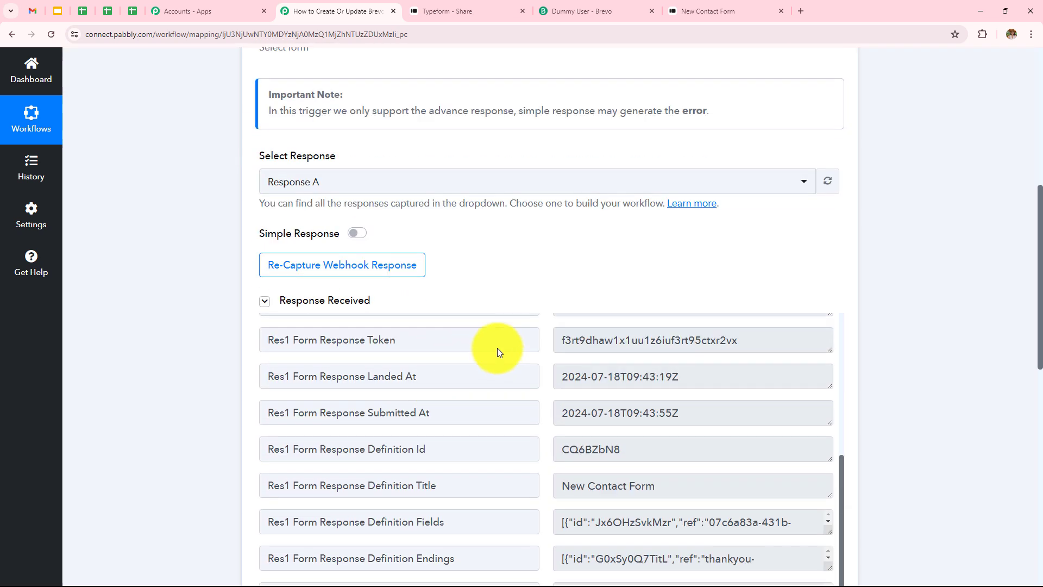
scroll(836, 337, down, 6)
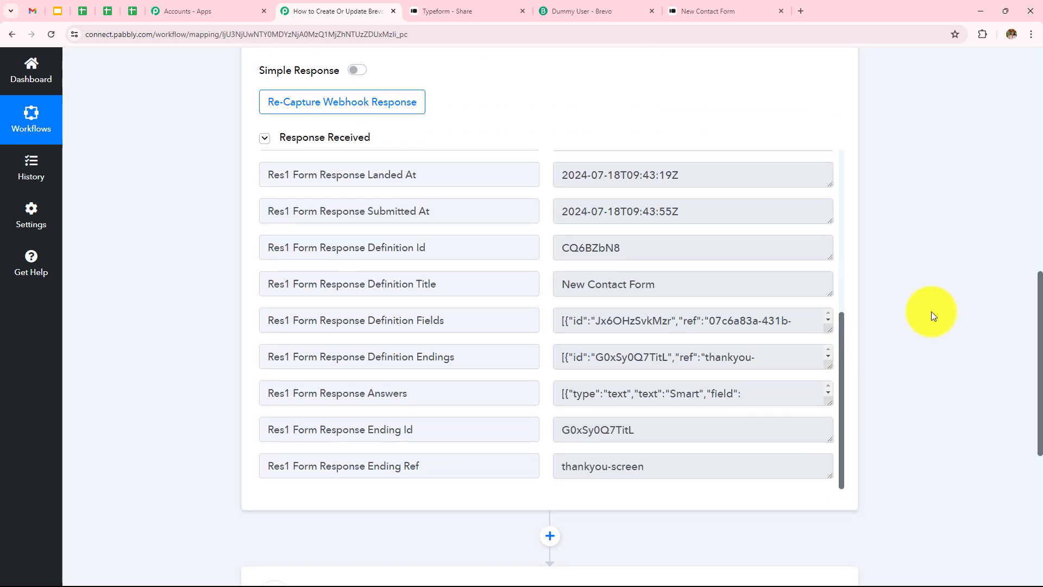
scroll(931, 311, down, 3)
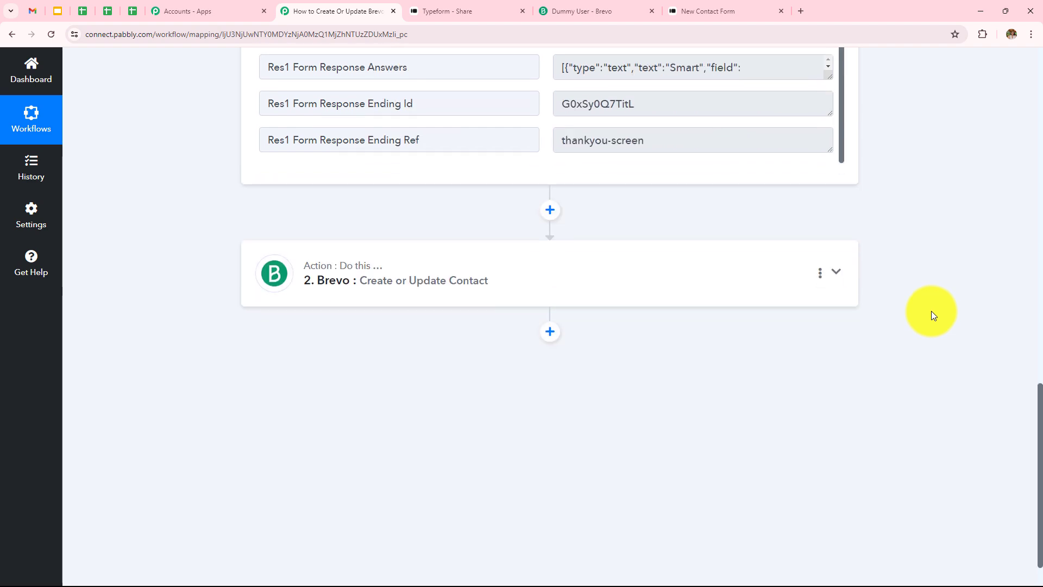
Review the Brevo Create or Update Contact action's settings and field mappings, and return to the contact's page in Brevo
click(602, 282)
scroll(601, 282, down, 8)
scroll(601, 282, up, 13)
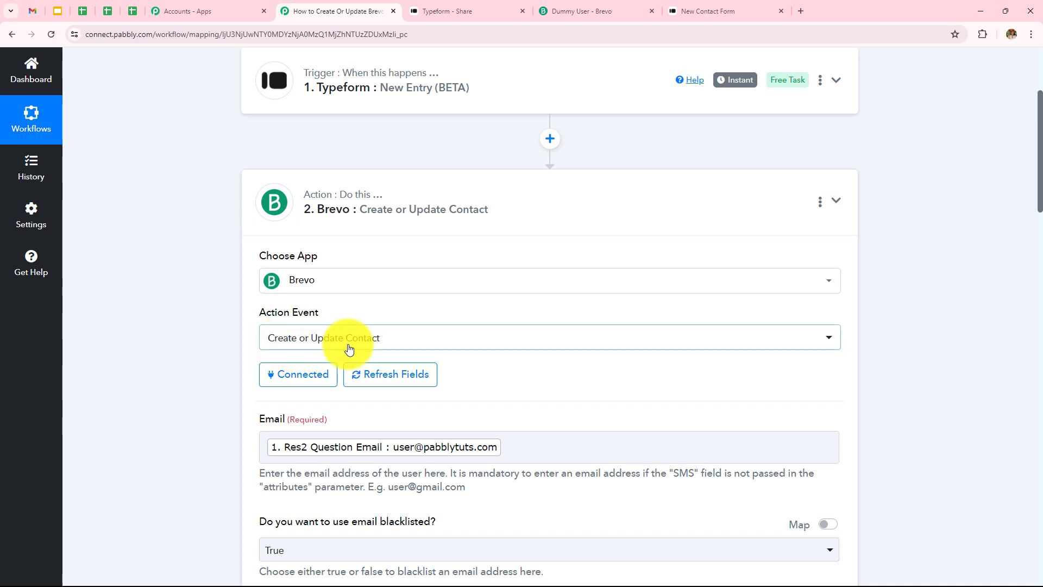
scroll(425, 292, down, 3)
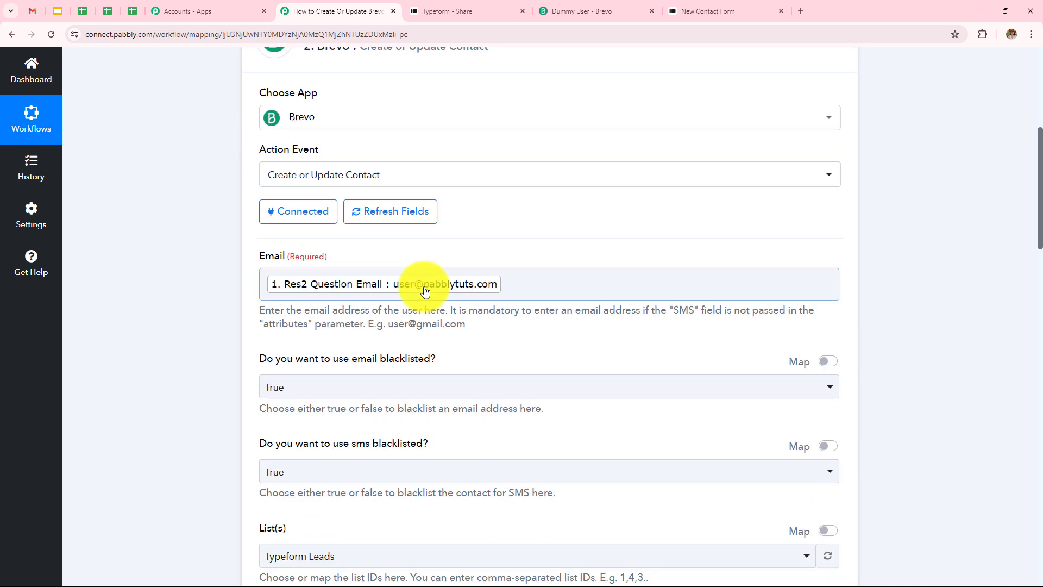
scroll(424, 285, down, 3)
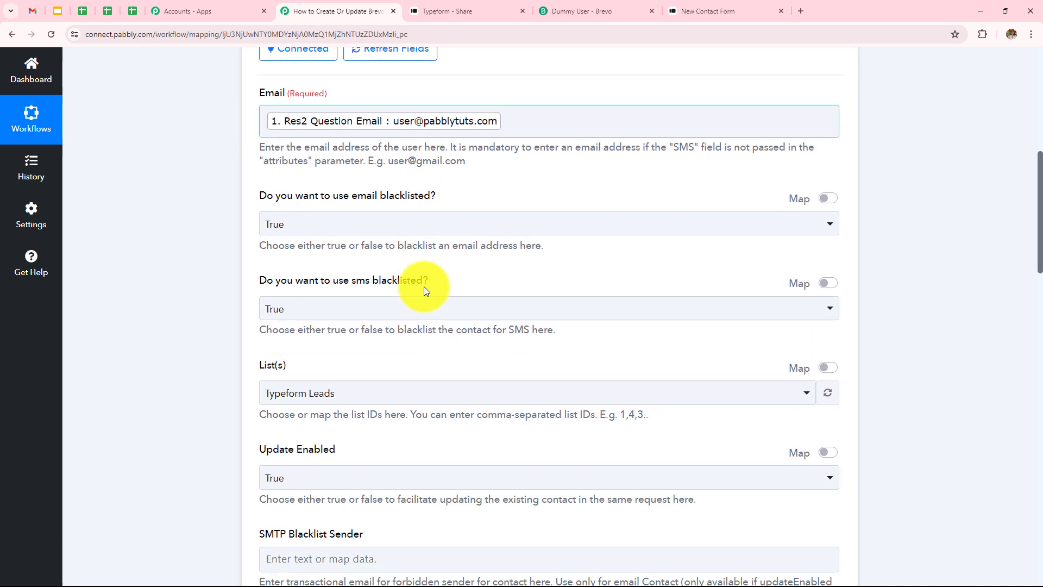
scroll(320, 305, down, 8)
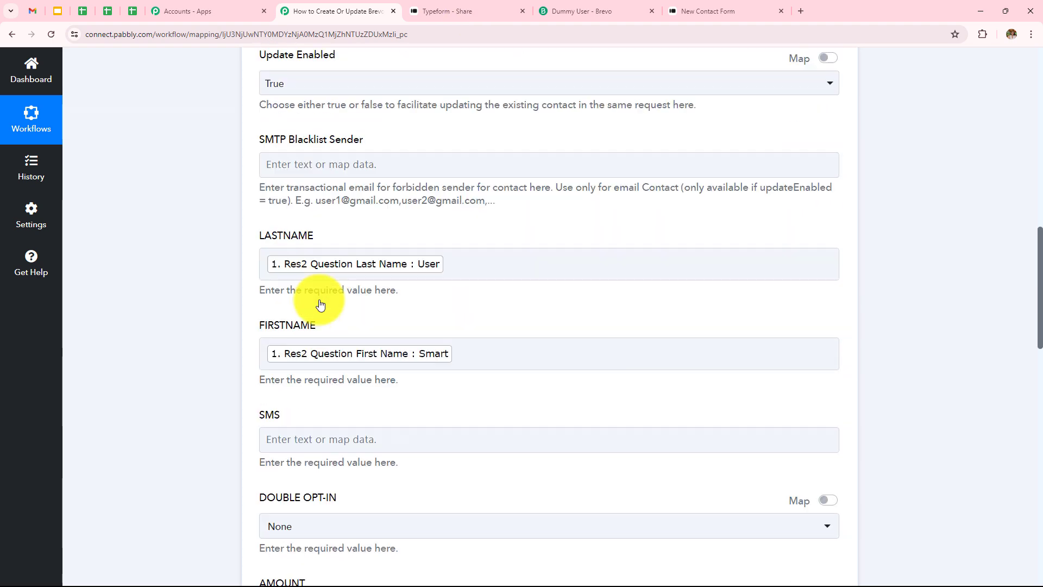
scroll(442, 268, down, 4)
scroll(444, 266, down, 9)
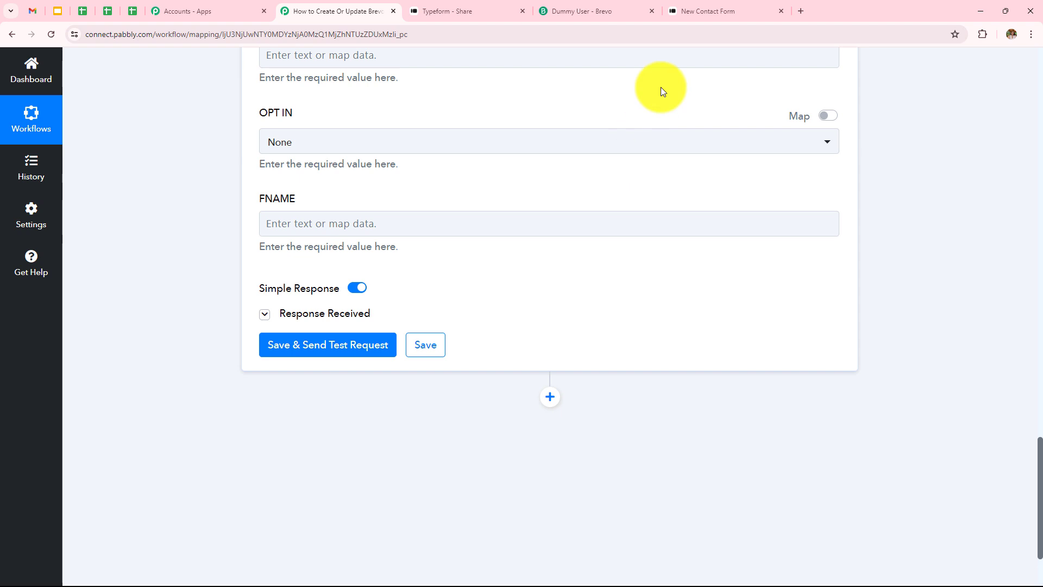
click(582, 9)
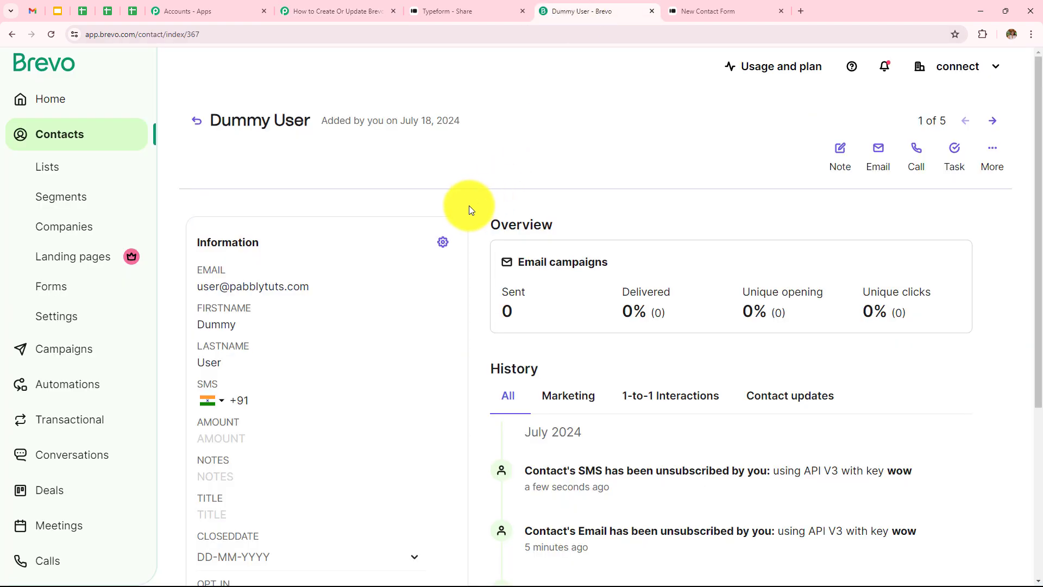